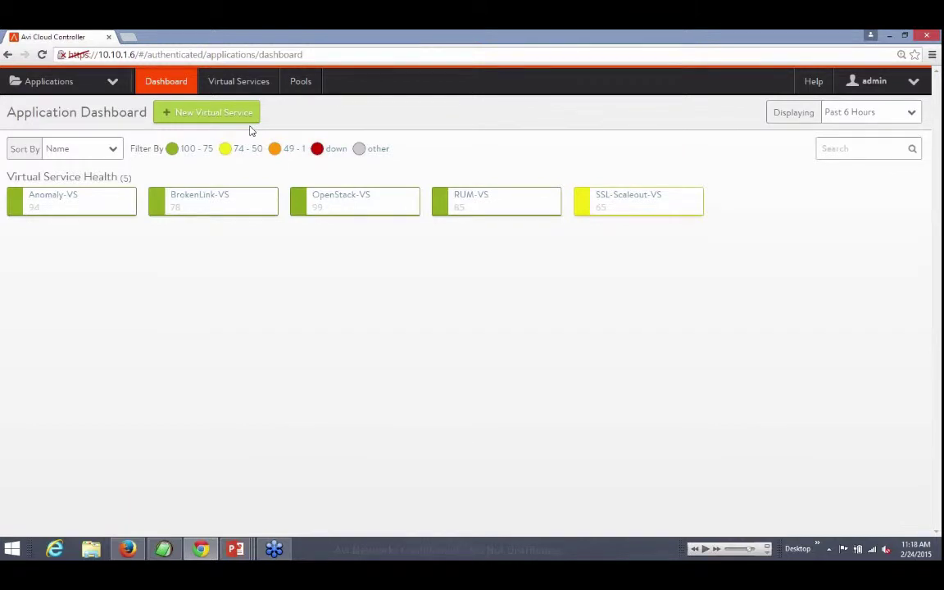
# Start a basic virtual service setup, entering the first name as service name and address, with application type HTTPS and certificate EC-Cert
pyautogui.click(208, 120)
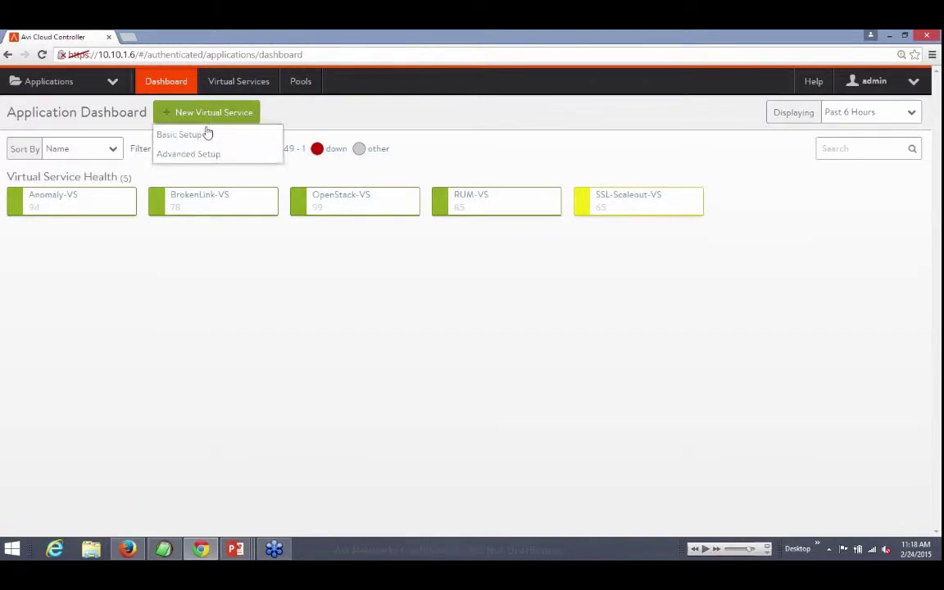
pyautogui.click(198, 133)
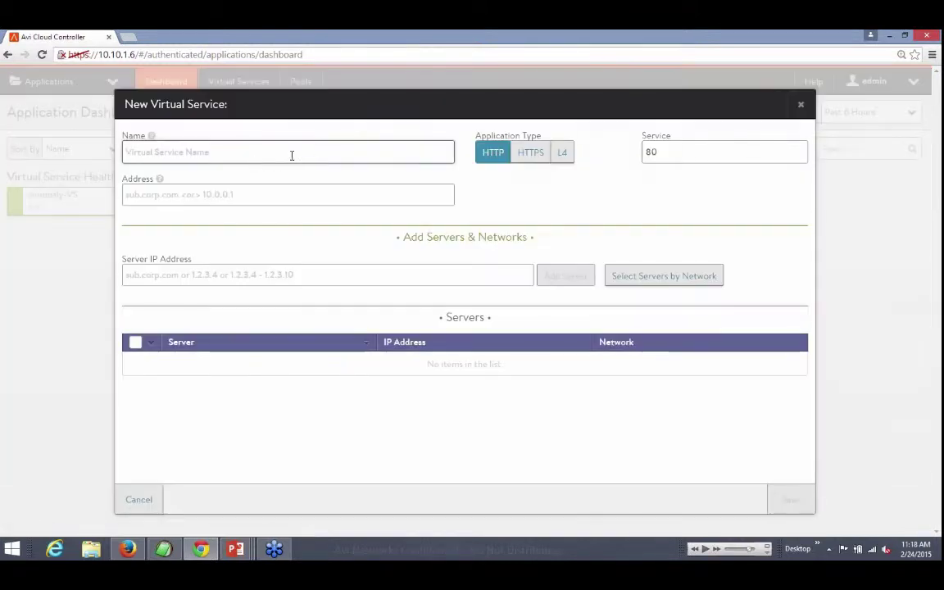
pyautogui.write('nathan')
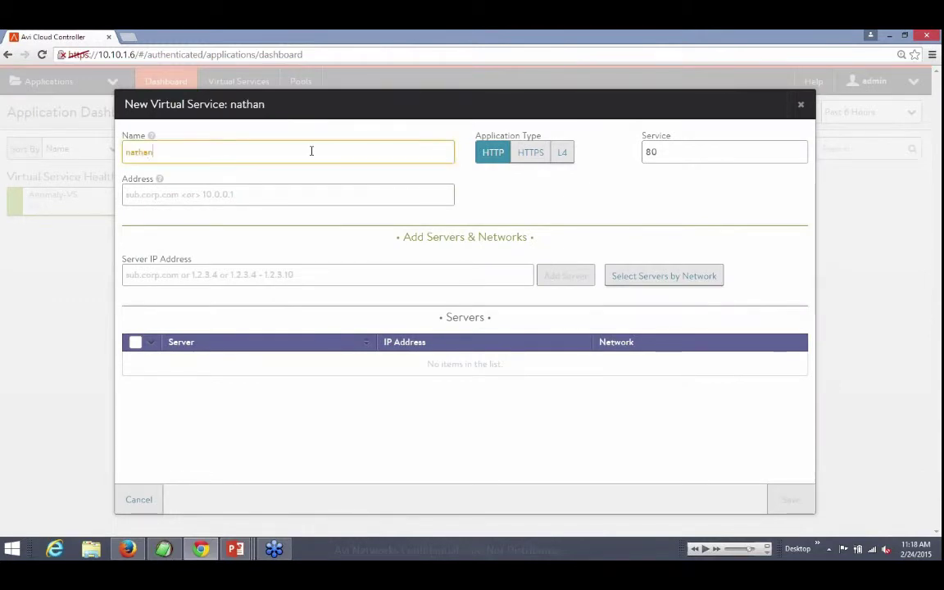
pyautogui.press('Tab')
pyautogui.write('nathan')
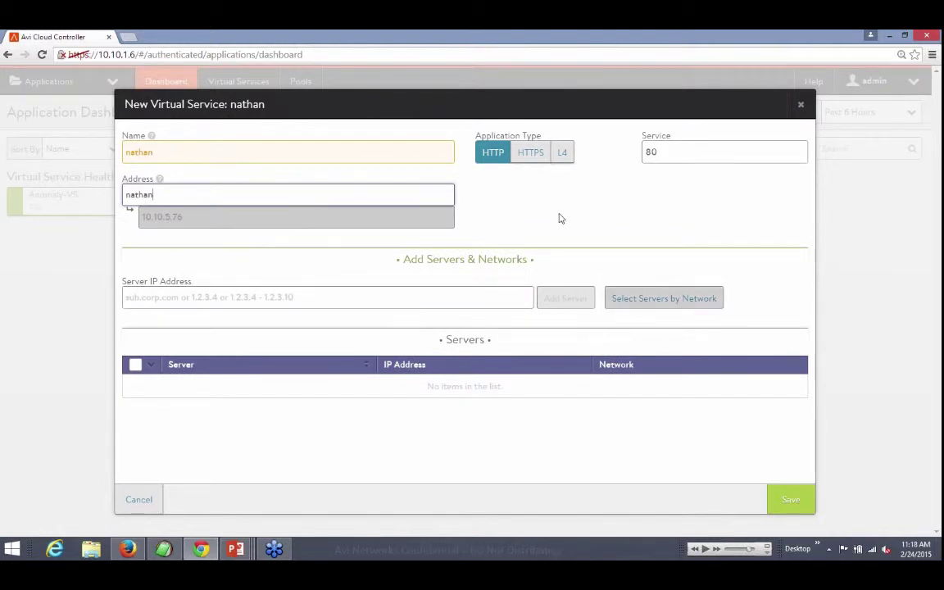
pyautogui.click(528, 155)
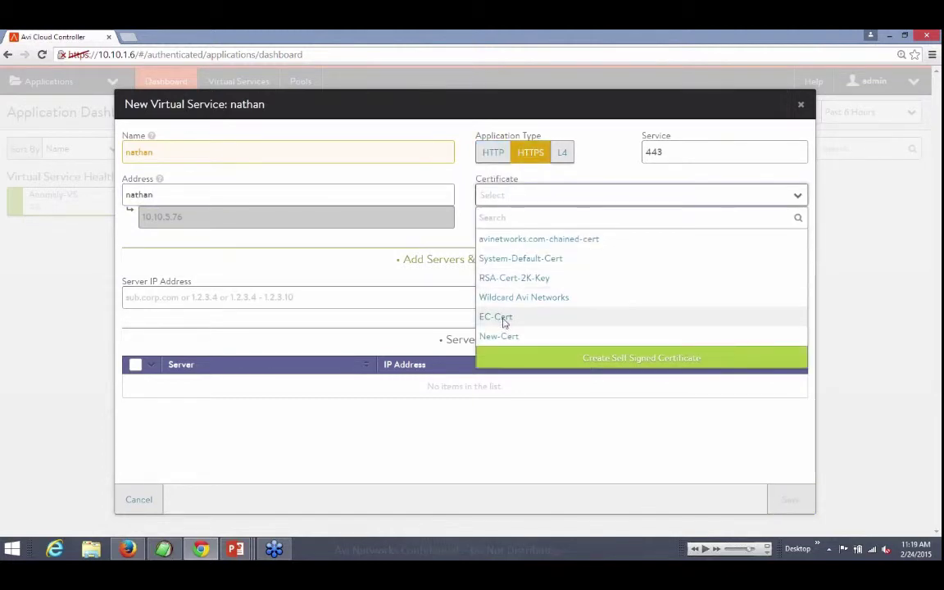
pyautogui.click(497, 317)
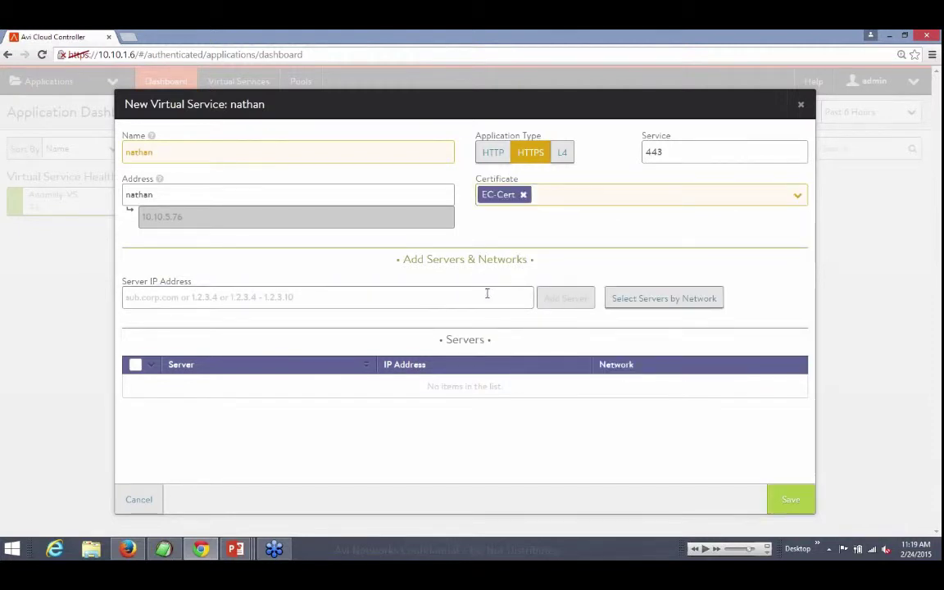
# Add all the Apache servers found on the 500_vlan network with the filter "apach", and save the virtual service
pyautogui.click(630, 300)
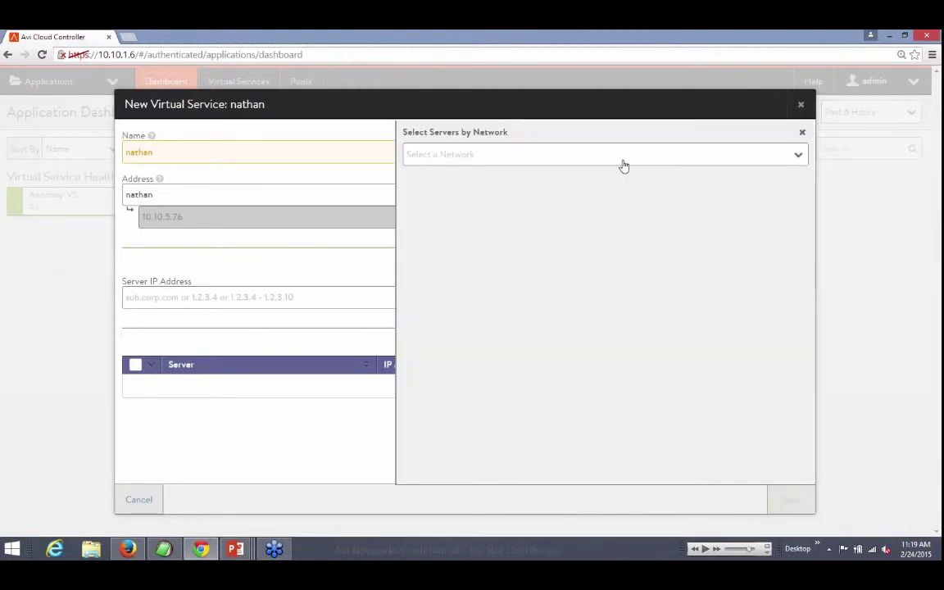
pyautogui.click(623, 163)
pyautogui.click(446, 217)
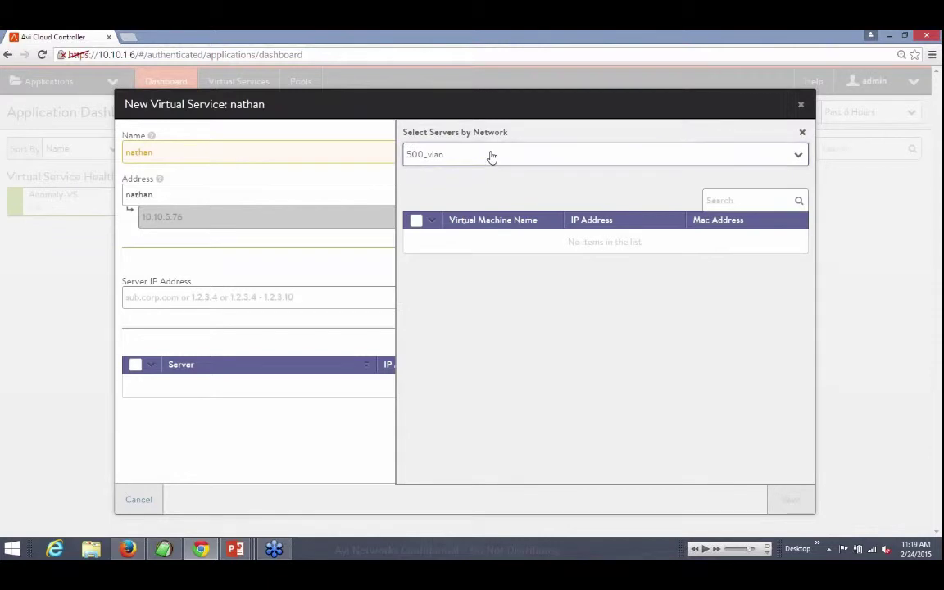
pyautogui.click(740, 201)
pyautogui.write('apa')
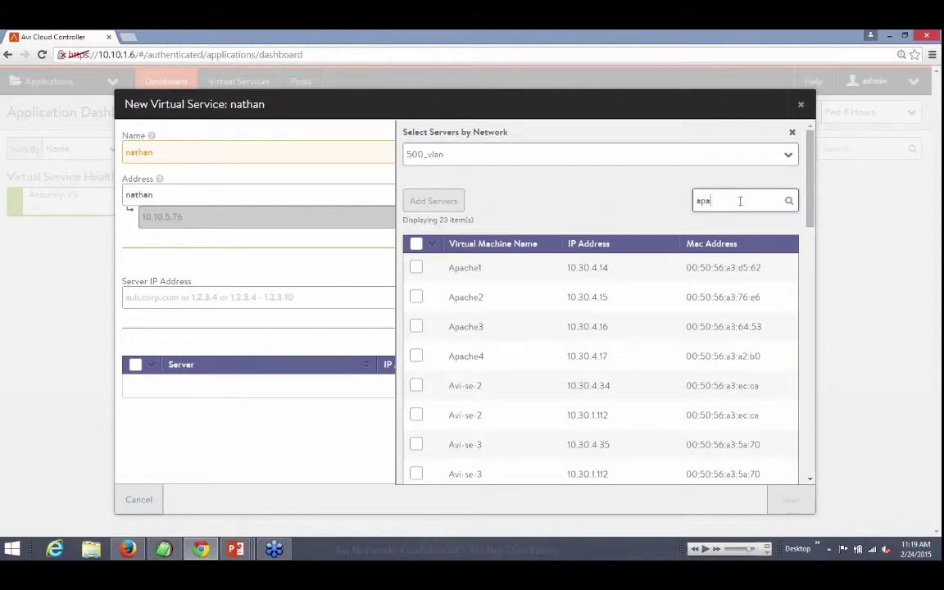
pyautogui.write('ch')
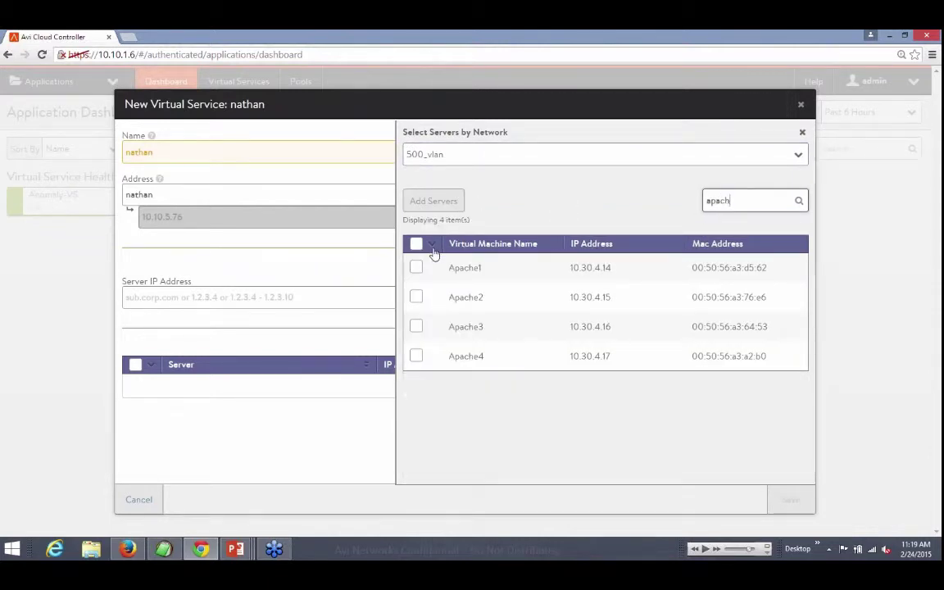
pyautogui.click(416, 244)
pyautogui.click(433, 201)
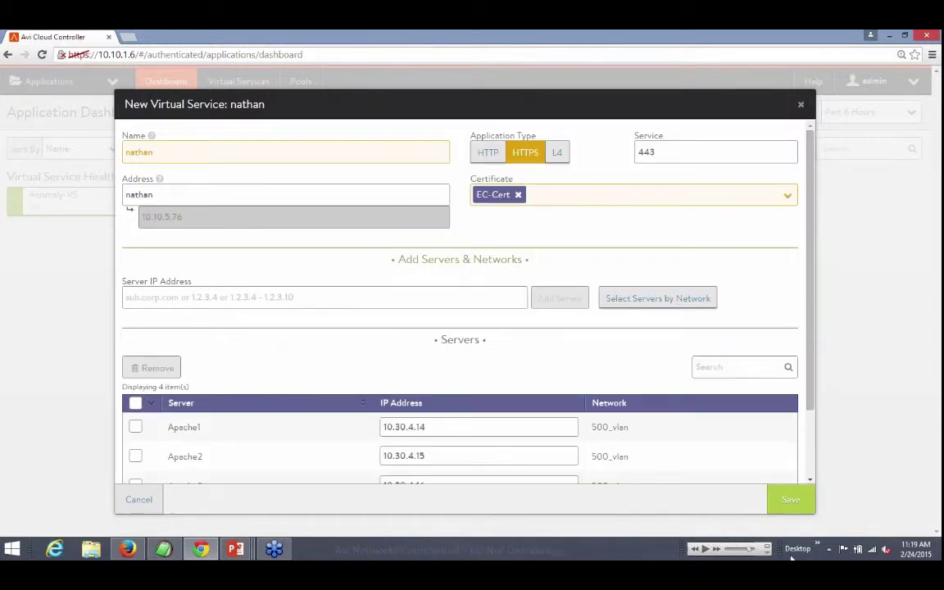
pyautogui.click(790, 501)
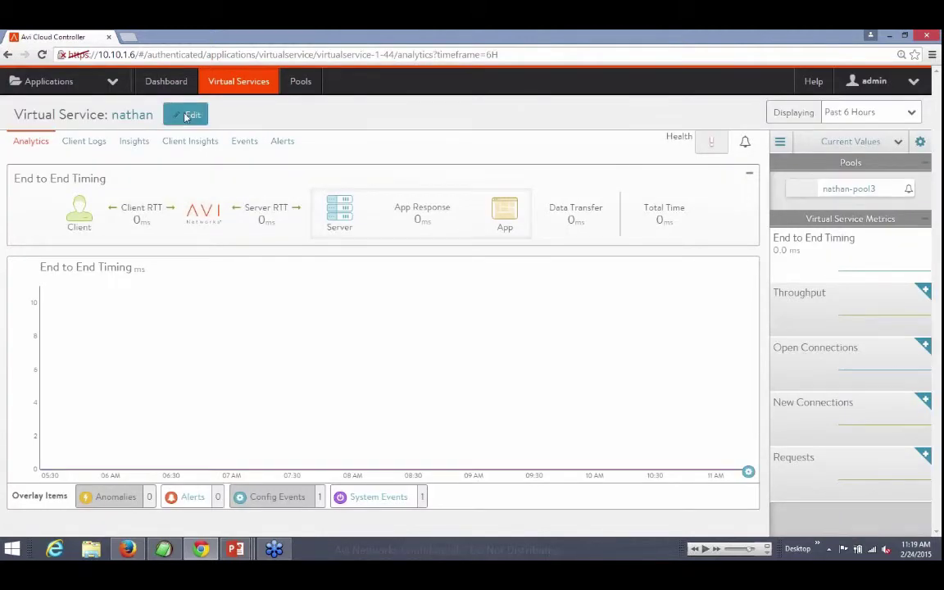
# Edit the new virtual service to add a second service on port 80 with SSL disabled
pyautogui.click(185, 117)
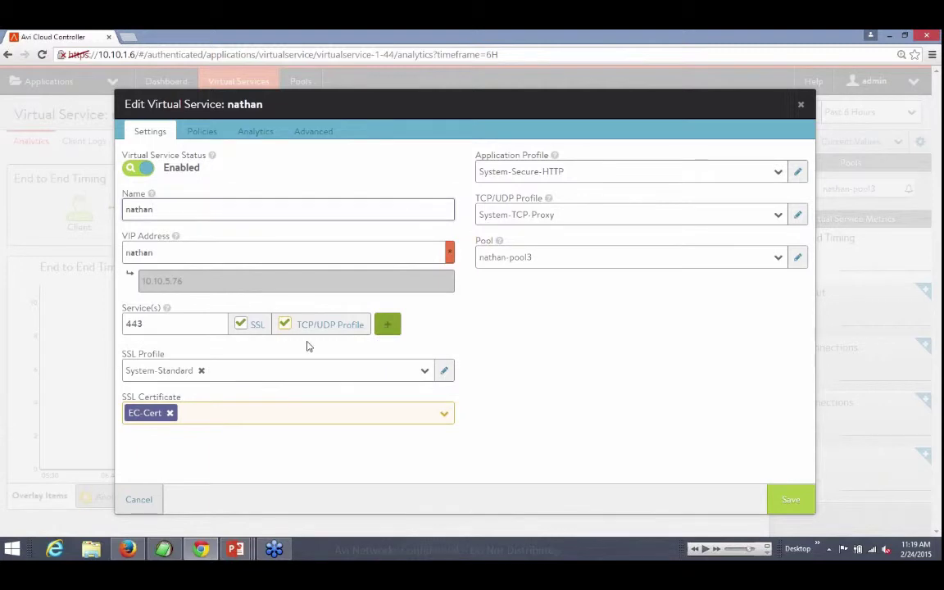
pyautogui.click(387, 324)
pyautogui.write('80')
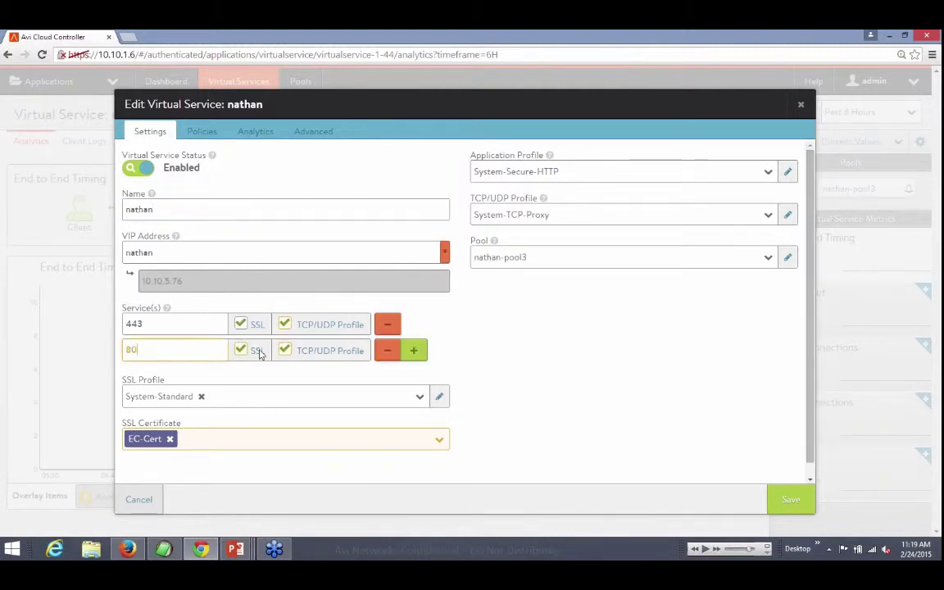
pyautogui.click(243, 351)
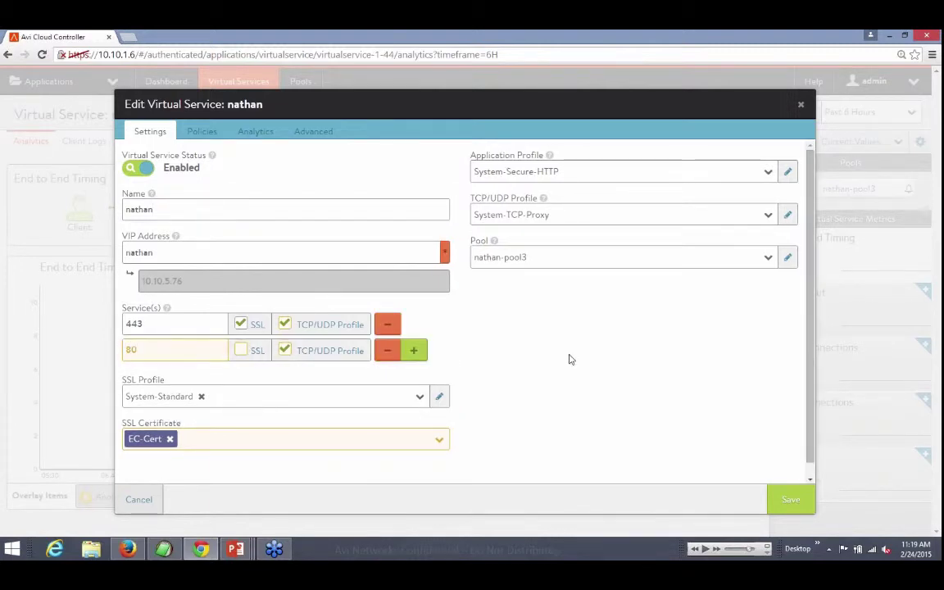
# Add RSA-Cert-2K-Key as a second SSL certificate alongside EC-Cert
pyautogui.click(440, 441)
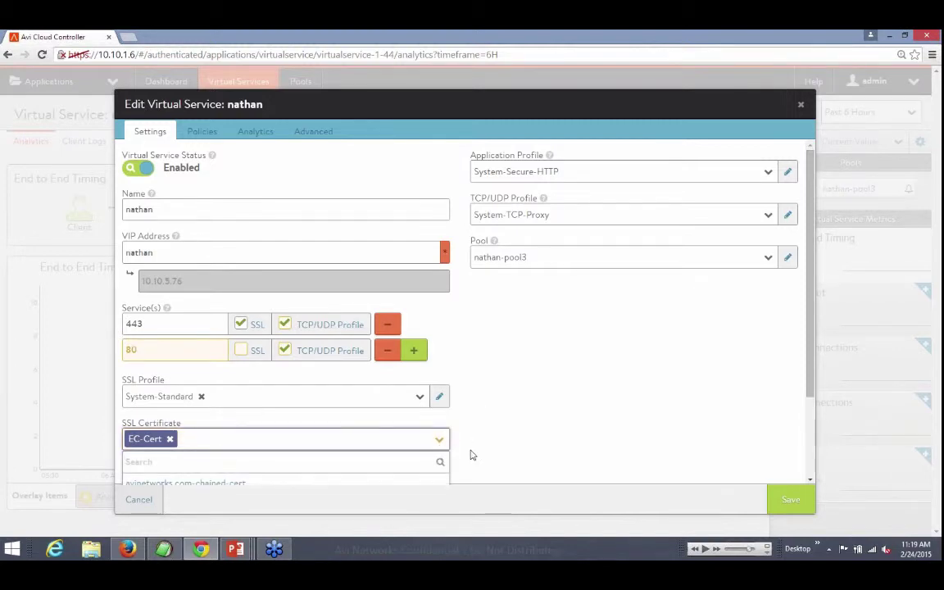
pyautogui.scroll(-3, 471, 453)
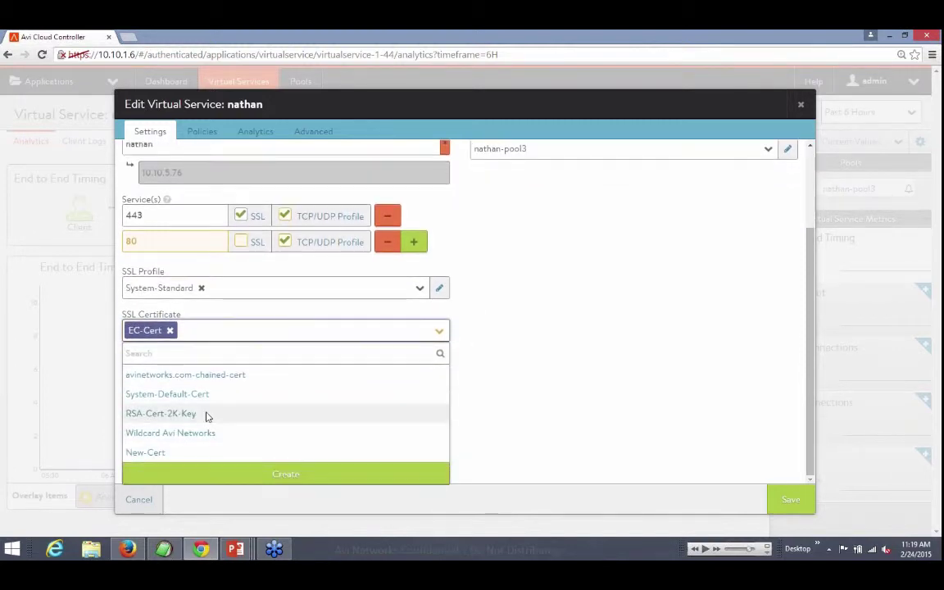
pyautogui.click(205, 414)
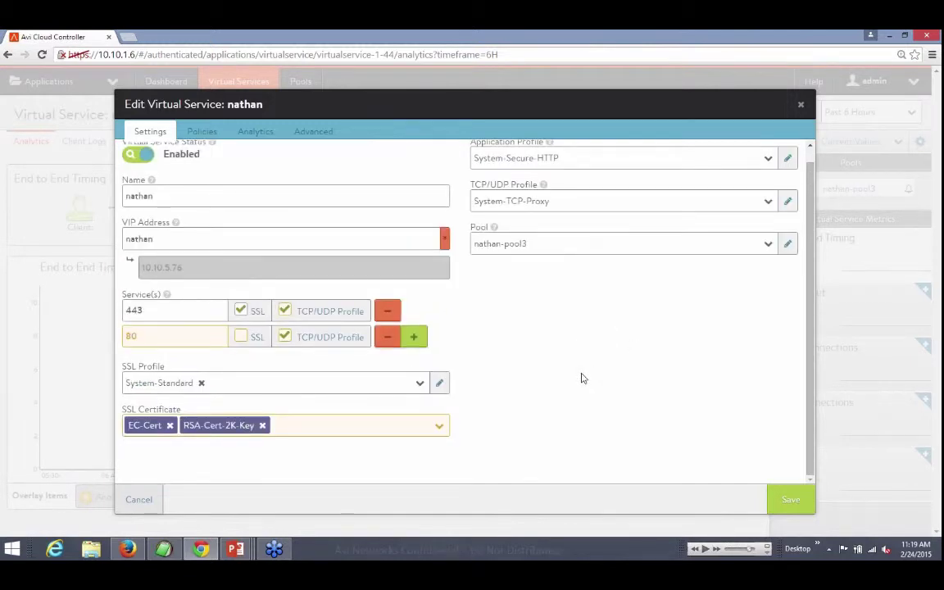
# Open the System-Secure-HTTP application profile and examine its security options by turning SSL Everywhere off and back on
pyautogui.click(788, 158)
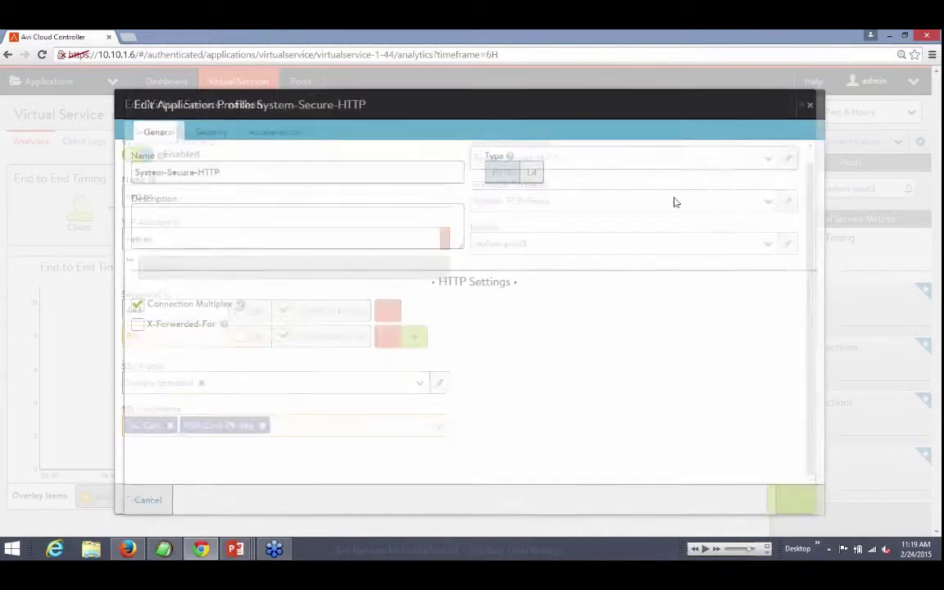
pyautogui.click(212, 136)
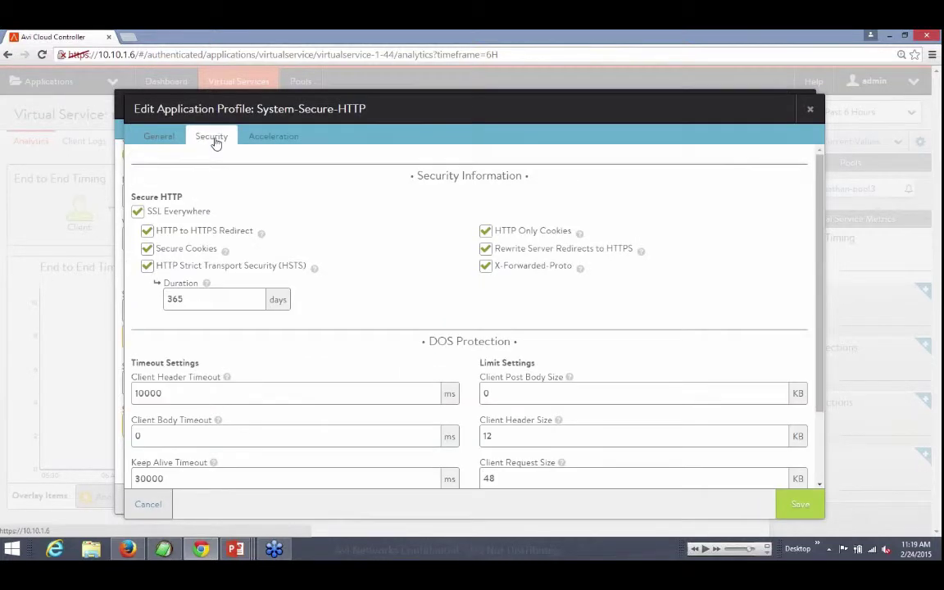
pyautogui.click(138, 213)
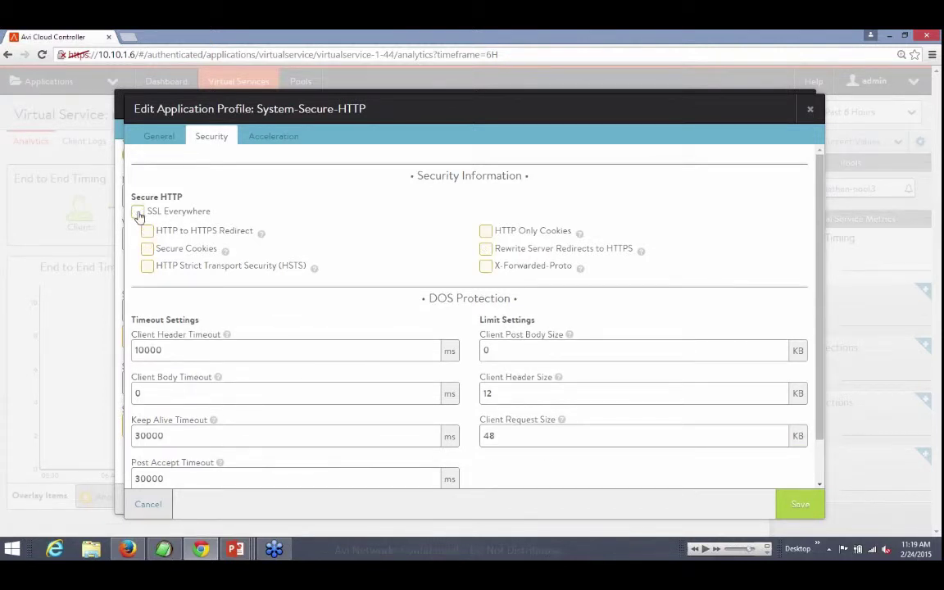
pyautogui.click(138, 212)
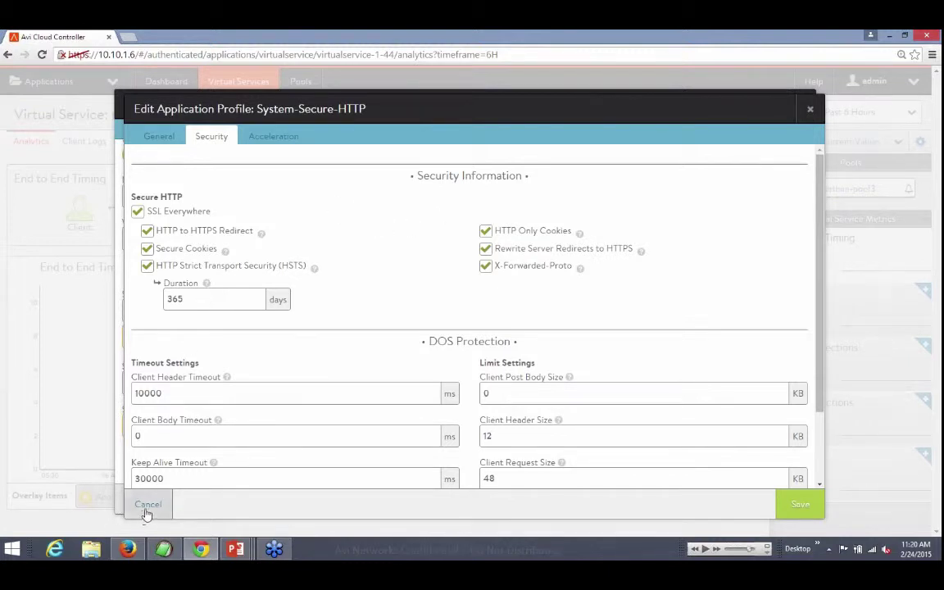
# Enable Spdy 3.1 under the application profile's front-end optimization, then save the profile and the virtual service
pyautogui.click(259, 137)
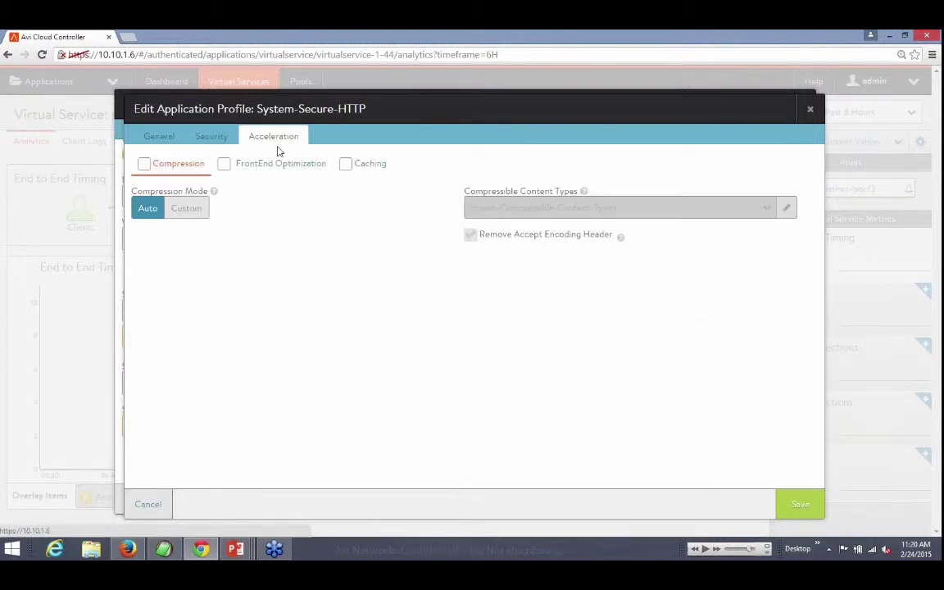
pyautogui.click(275, 164)
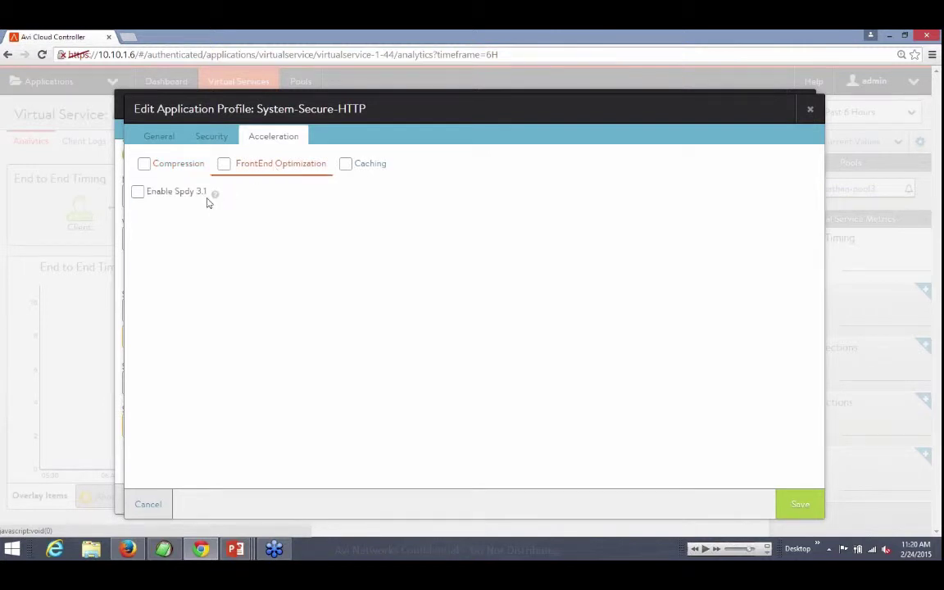
pyautogui.click(137, 191)
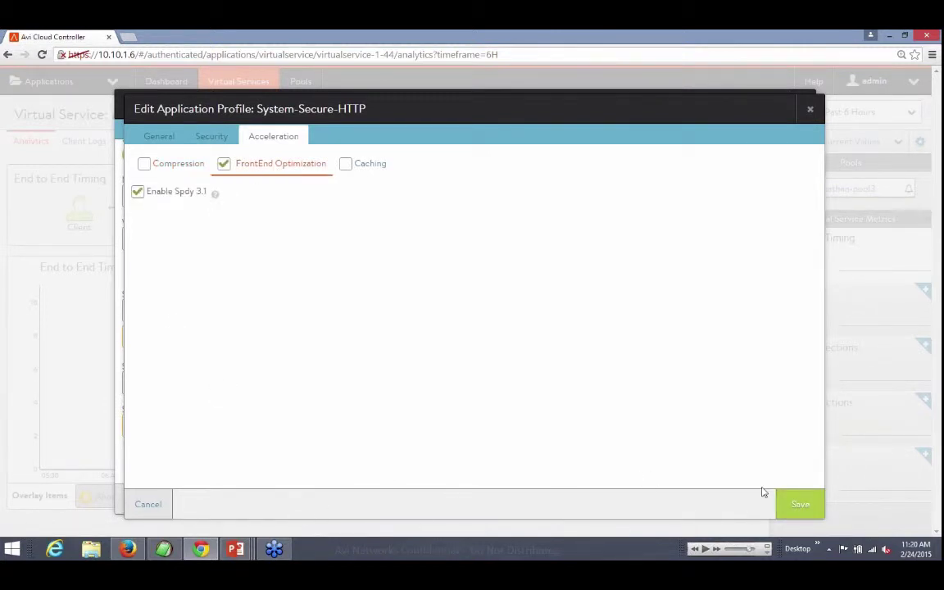
pyautogui.click(795, 504)
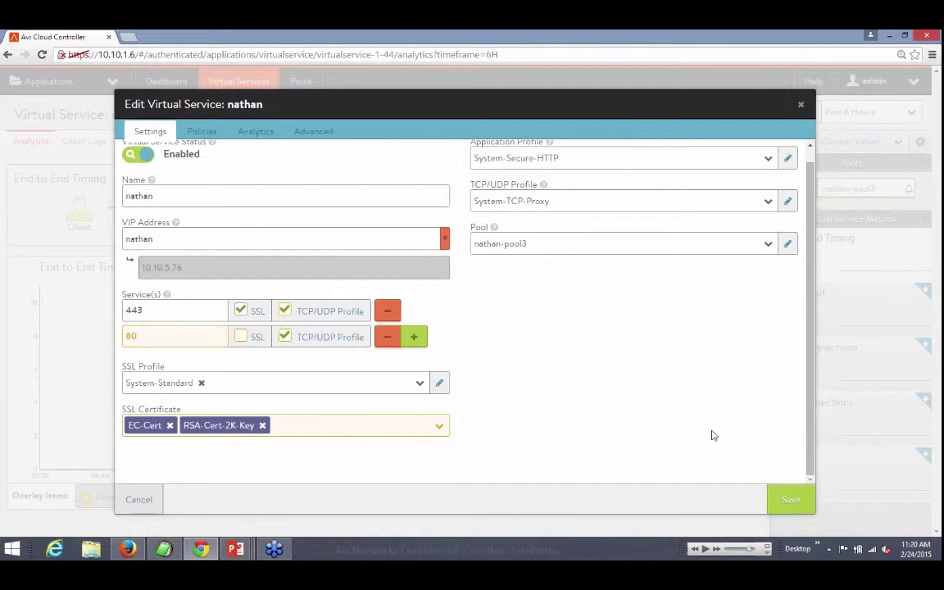
pyautogui.click(790, 501)
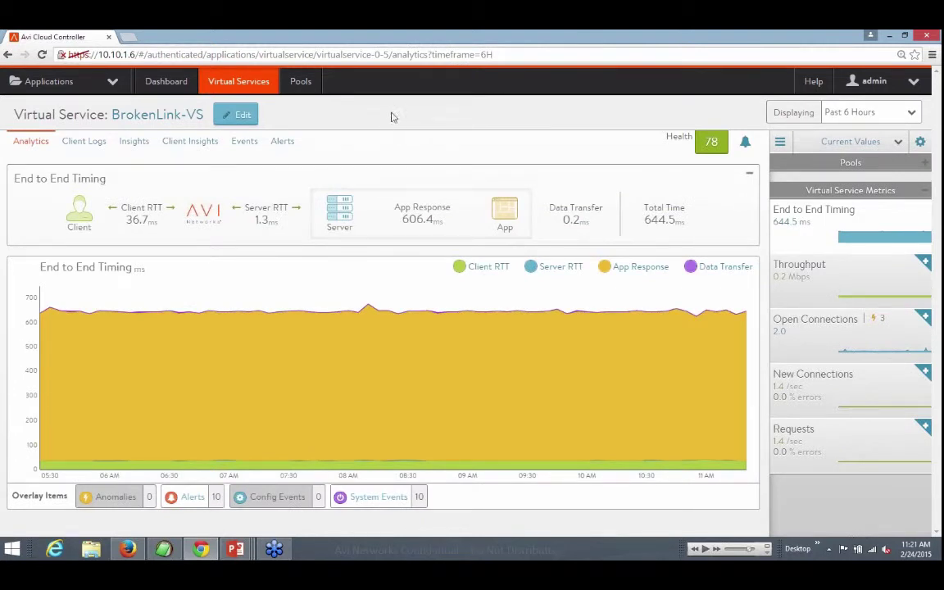
# View BrokenLink-VS client logs for the past hour, including the non-significant logs
pyautogui.click(91, 148)
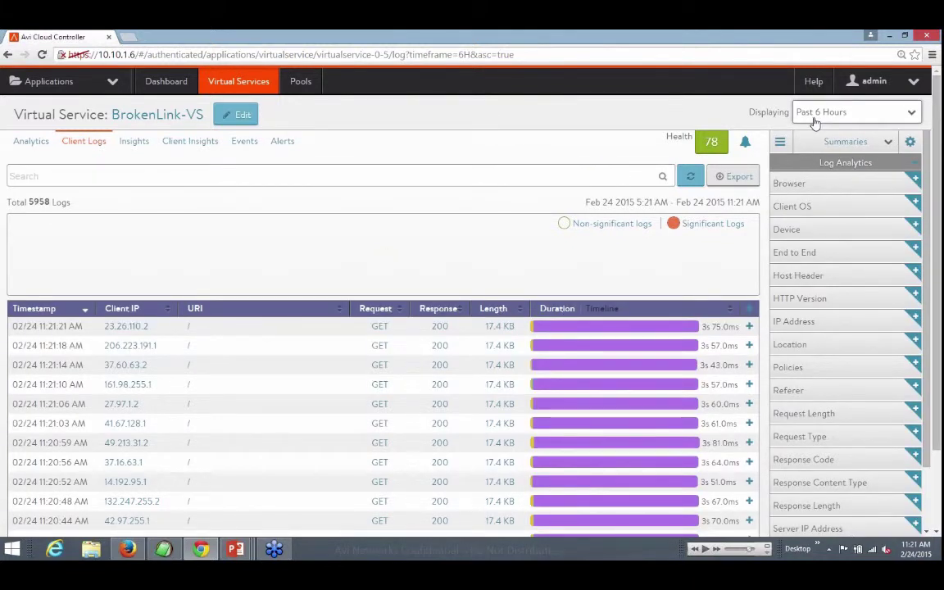
pyautogui.click(858, 116)
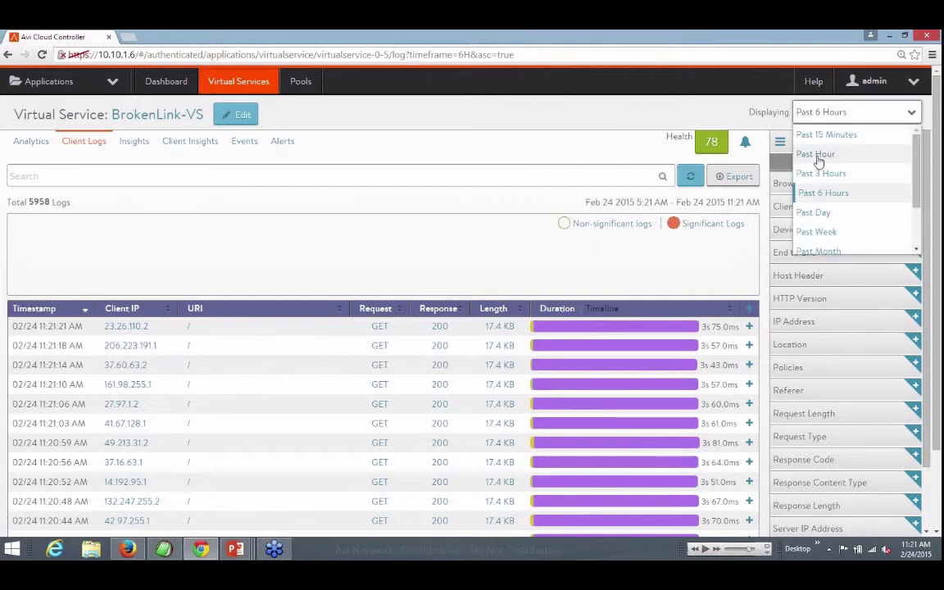
pyautogui.click(816, 155)
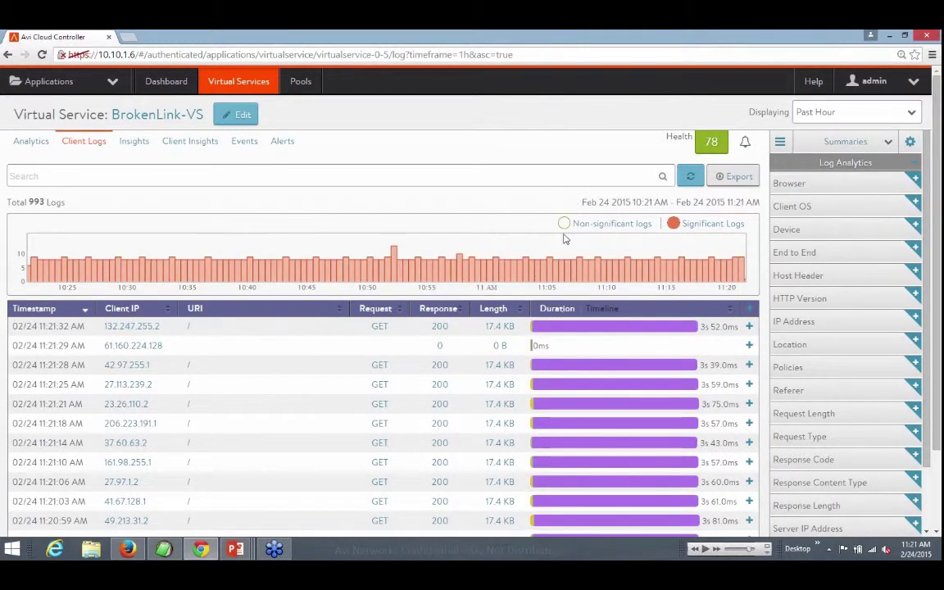
pyautogui.click(629, 230)
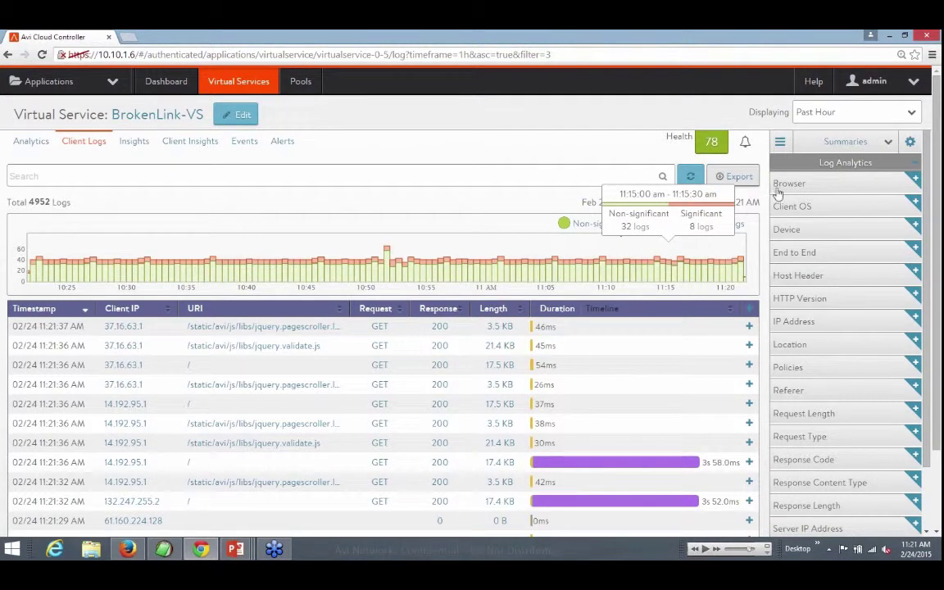
# Apply the saved search PFS iPhone to the client logs and expand the 10:52:27 AM request's details
pyautogui.click(845, 141)
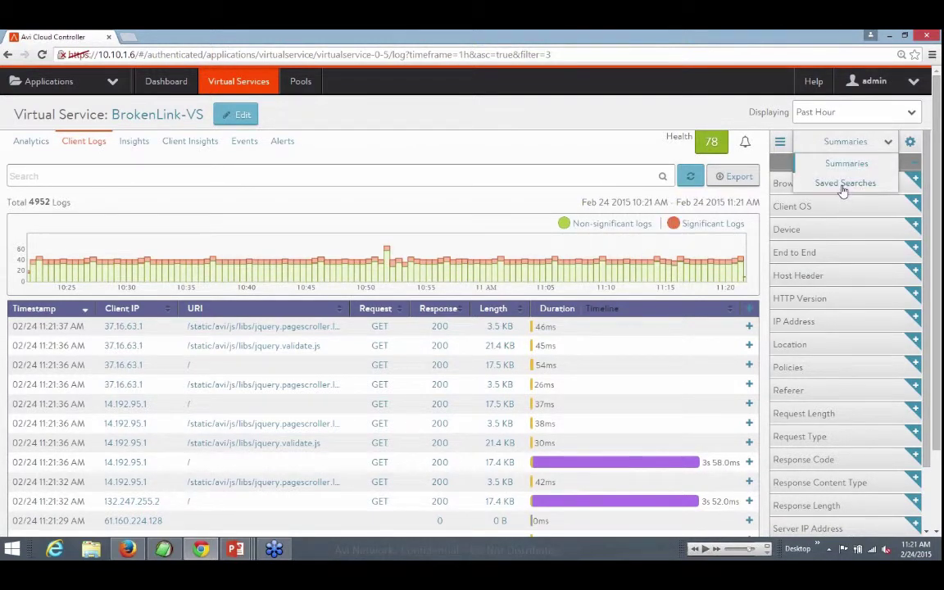
pyautogui.click(844, 187)
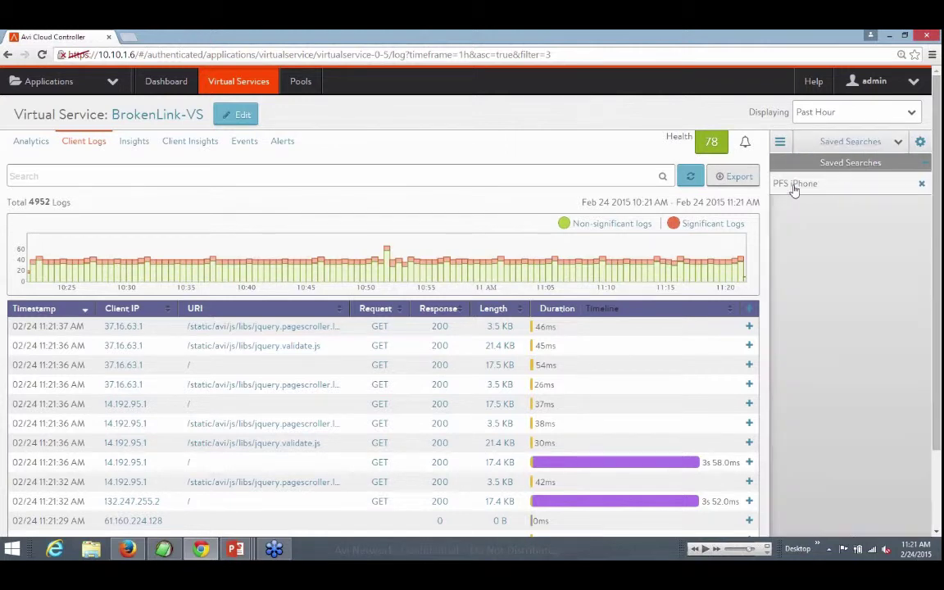
pyautogui.click(792, 185)
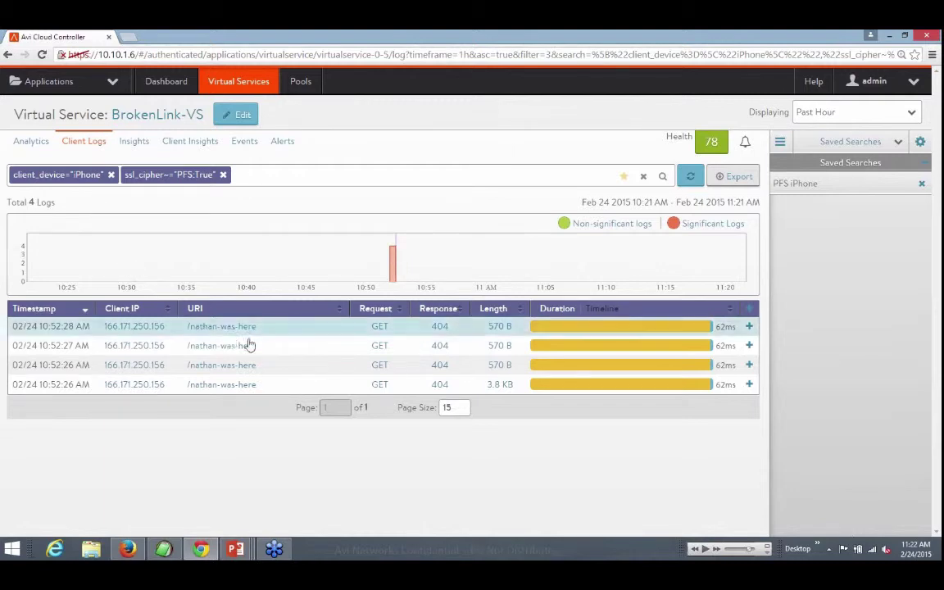
pyautogui.click(710, 351)
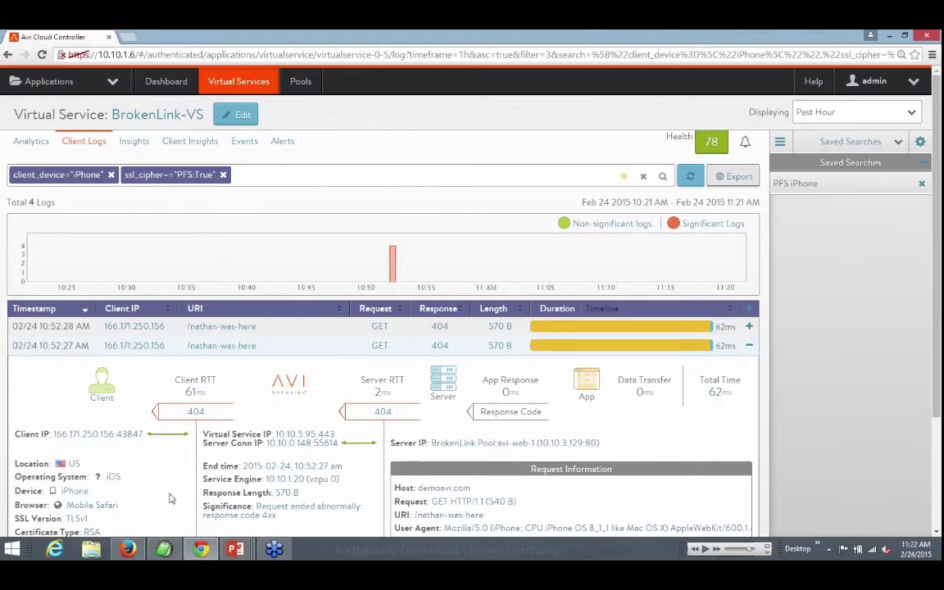
# Review the expanded request's details, clear the client log search filters and view the SSL summary of the log analytics
pyautogui.scroll(-2, 171, 498)
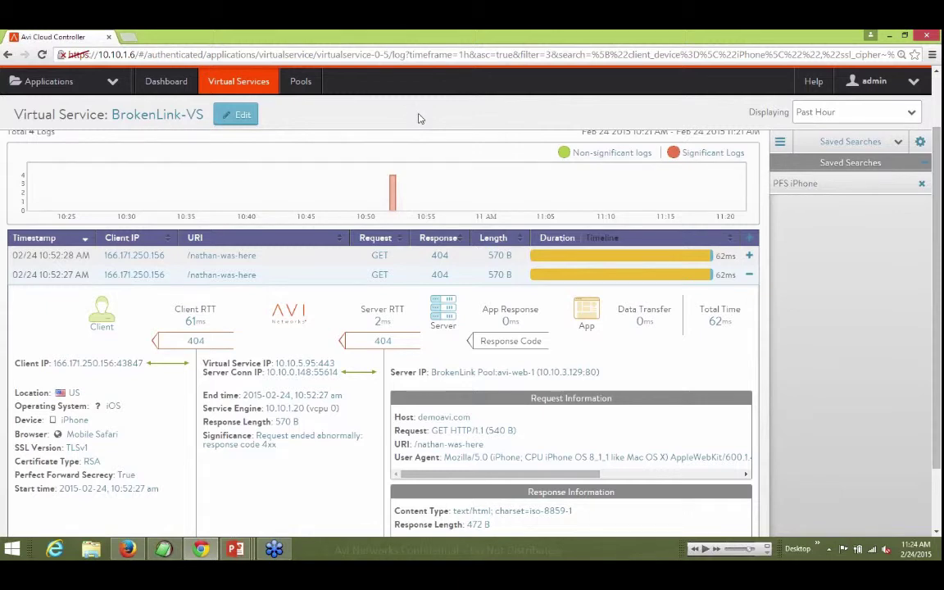
pyautogui.scroll(2, 418, 119)
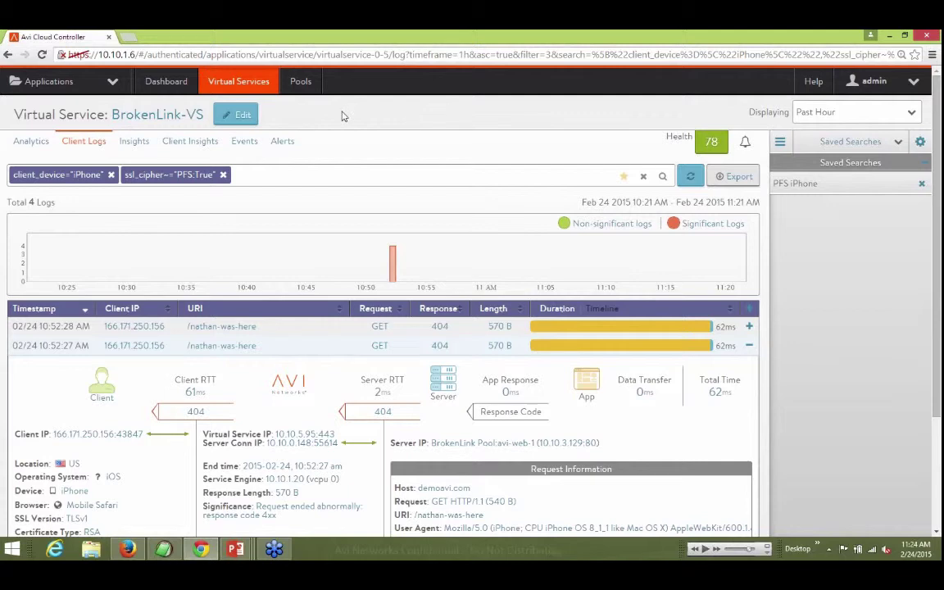
pyautogui.moveTo(157, 115)
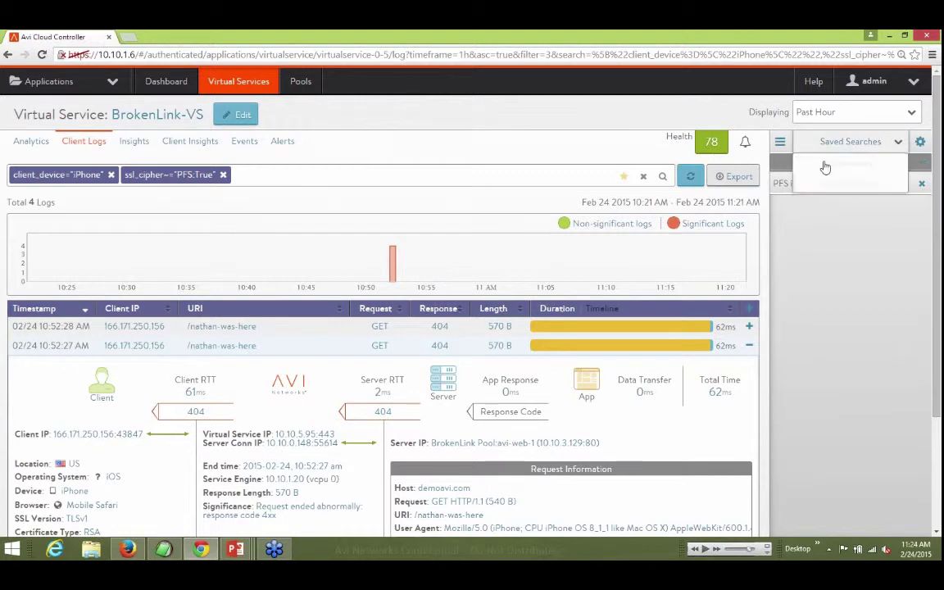
pyautogui.click(829, 163)
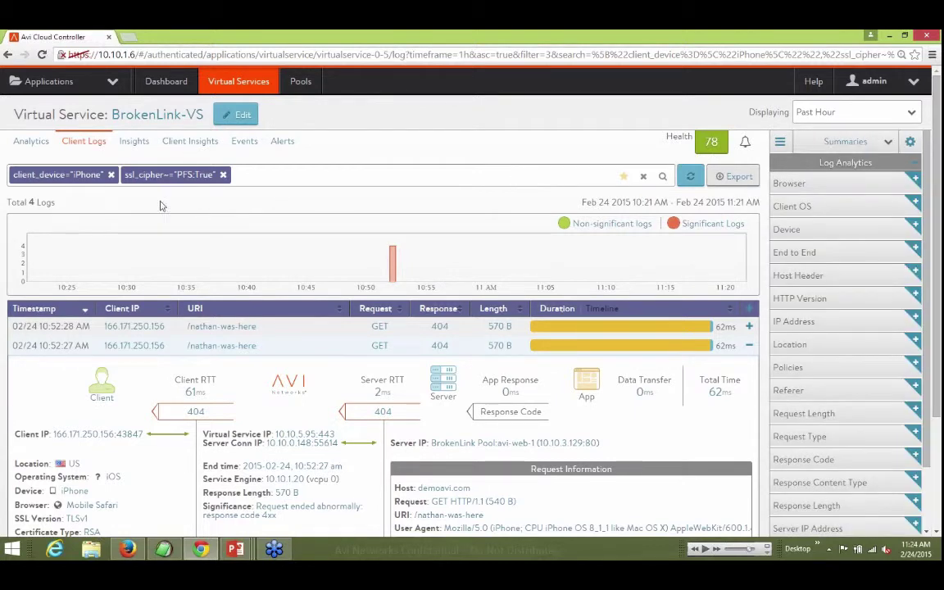
pyautogui.click(644, 178)
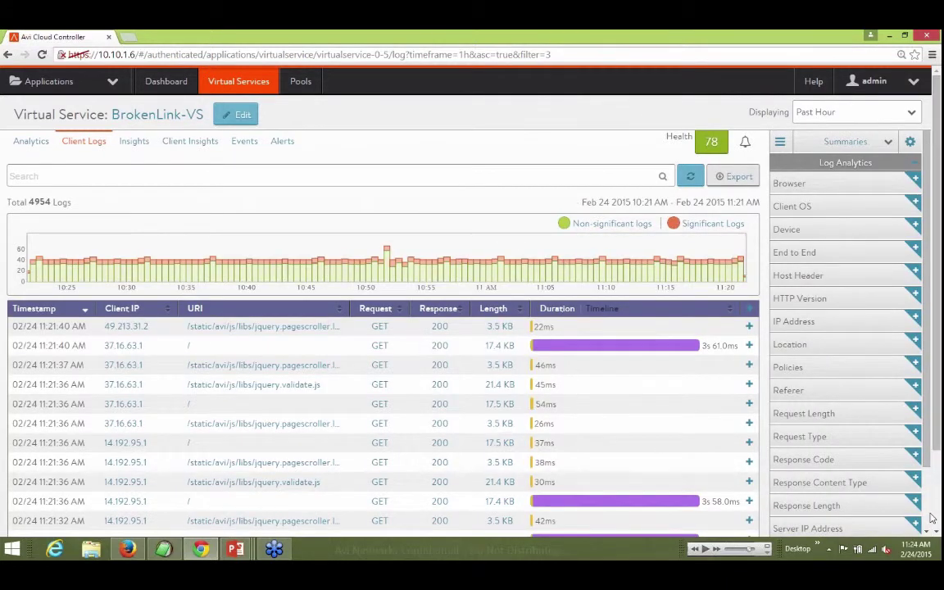
pyautogui.scroll(-2, 878, 500)
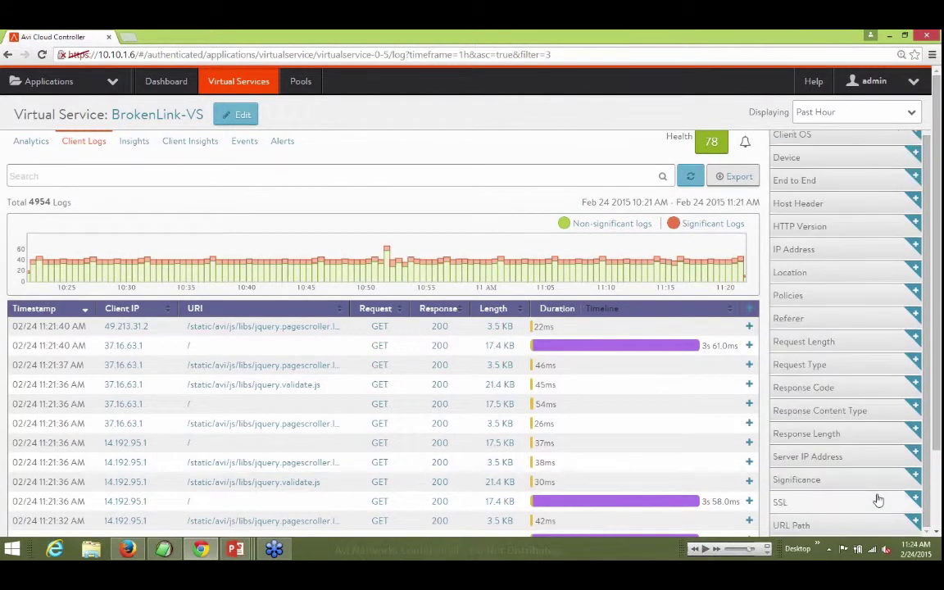
pyautogui.click(786, 504)
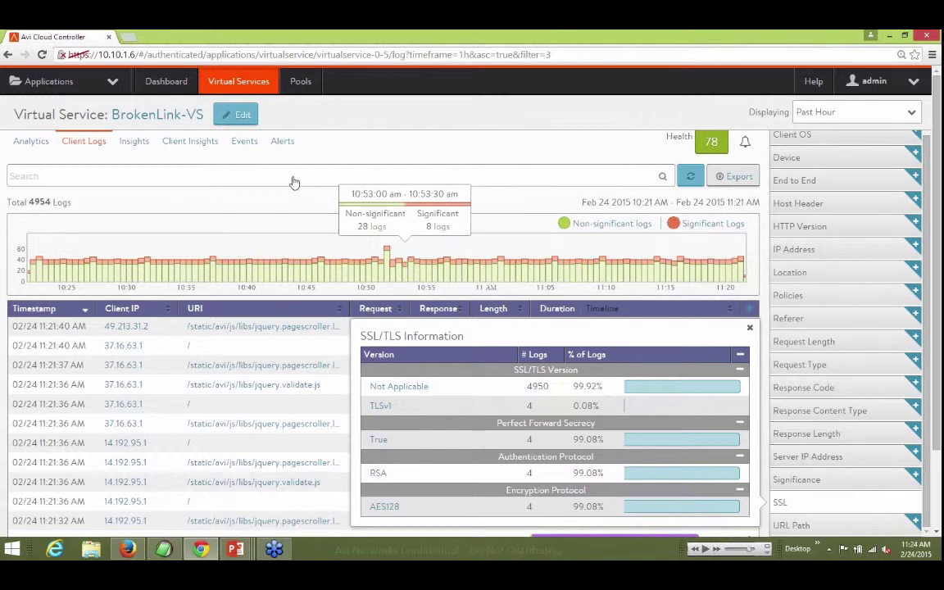
# Open the SSL-Scaleout-VS virtual service and view its real-time throughput chart and health score breakdown
pyautogui.moveTo(175, 99)
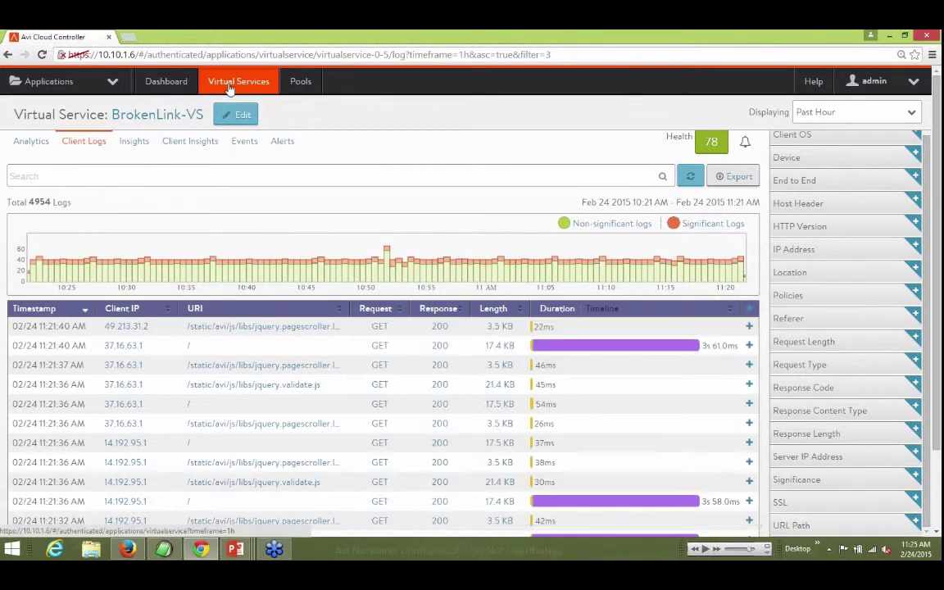
pyautogui.click(231, 89)
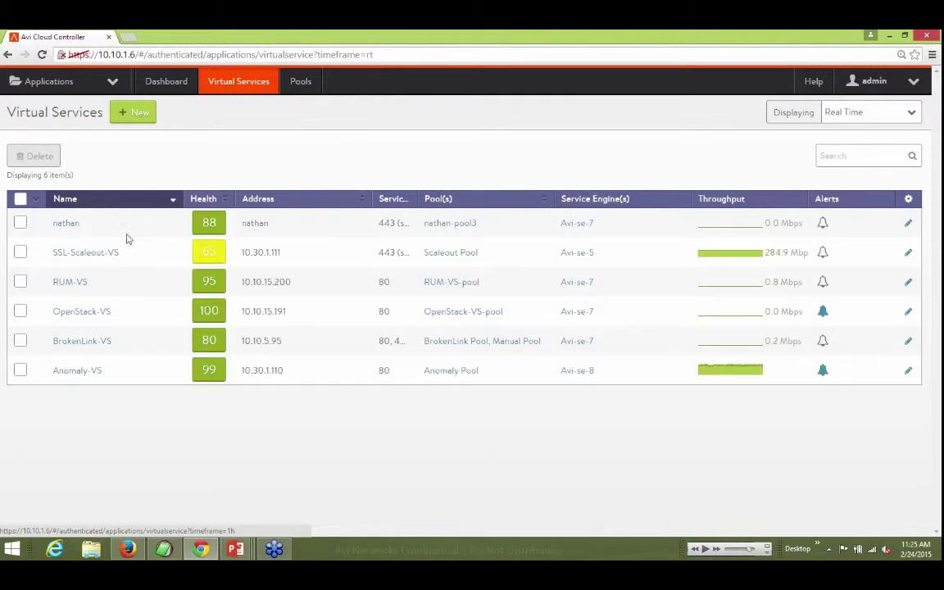
pyautogui.click(86, 253)
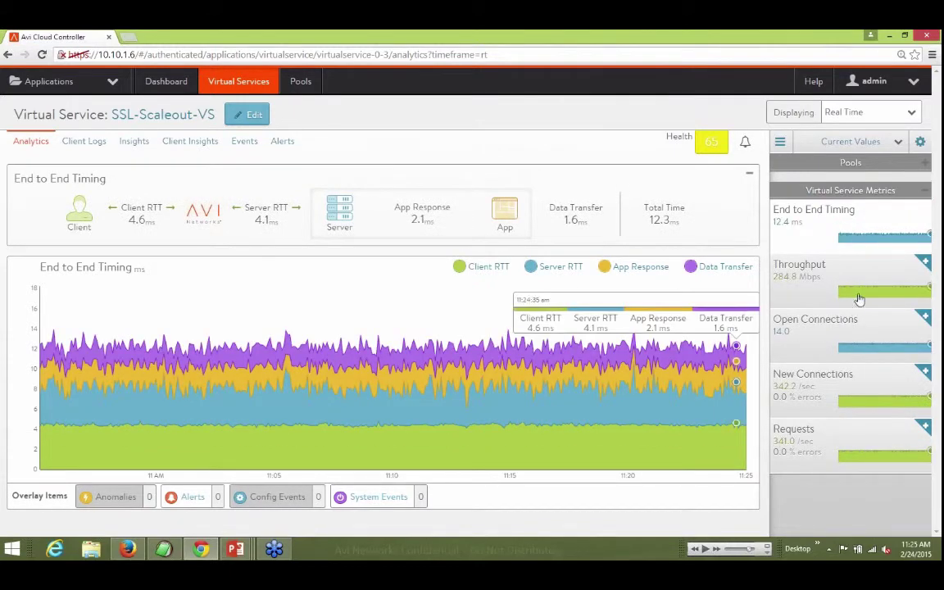
pyautogui.click(867, 277)
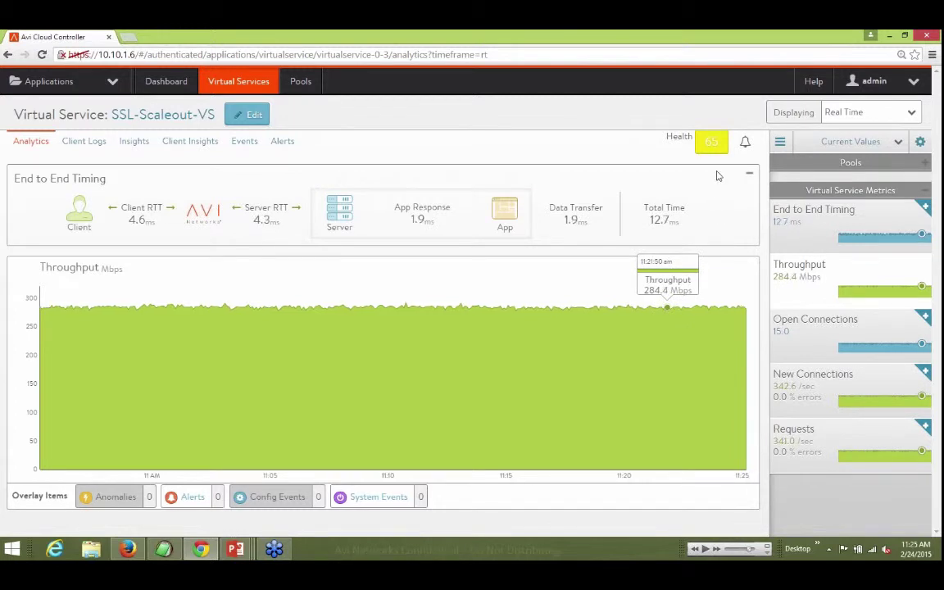
pyautogui.moveTo(711, 156)
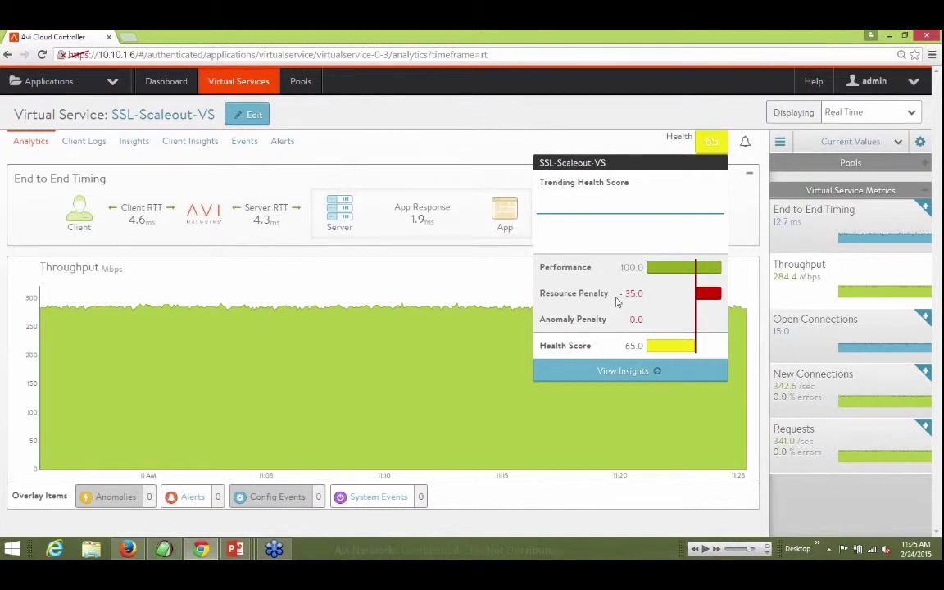
pyautogui.click(619, 110)
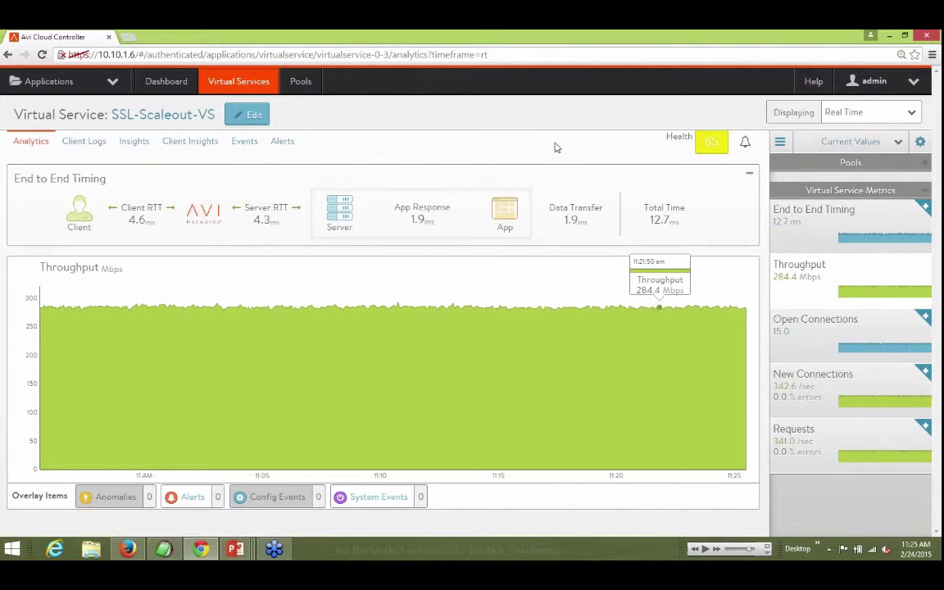
# Change SSL-Scaleout-VS's SSL profile to PFS-with-EC-Cert and save the virtual service
pyautogui.click(254, 116)
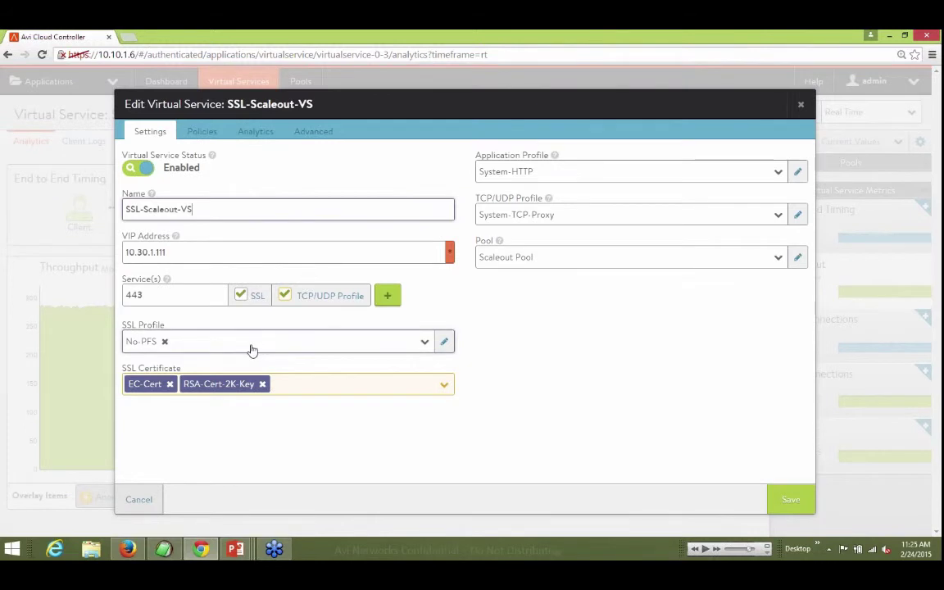
pyautogui.click(252, 348)
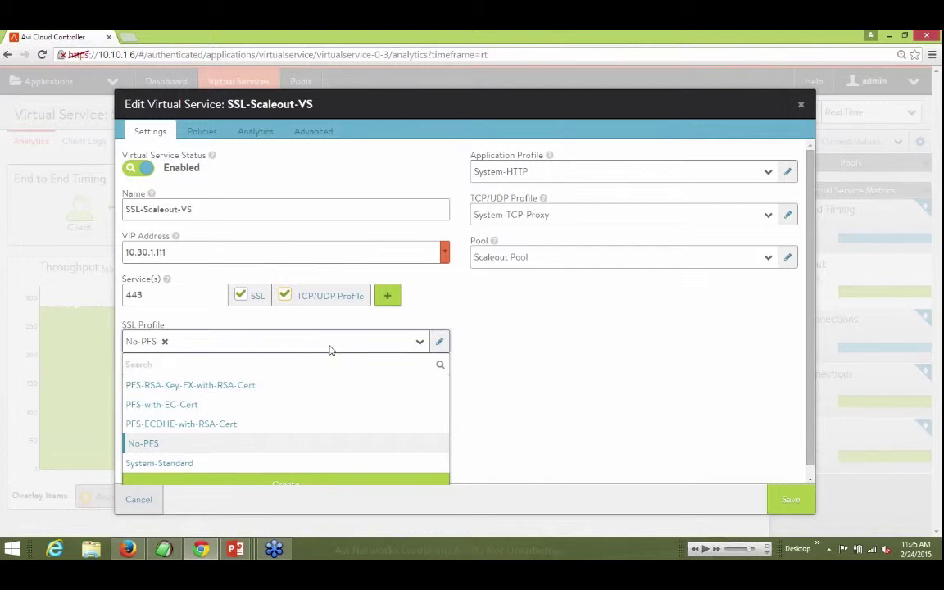
pyautogui.click(212, 412)
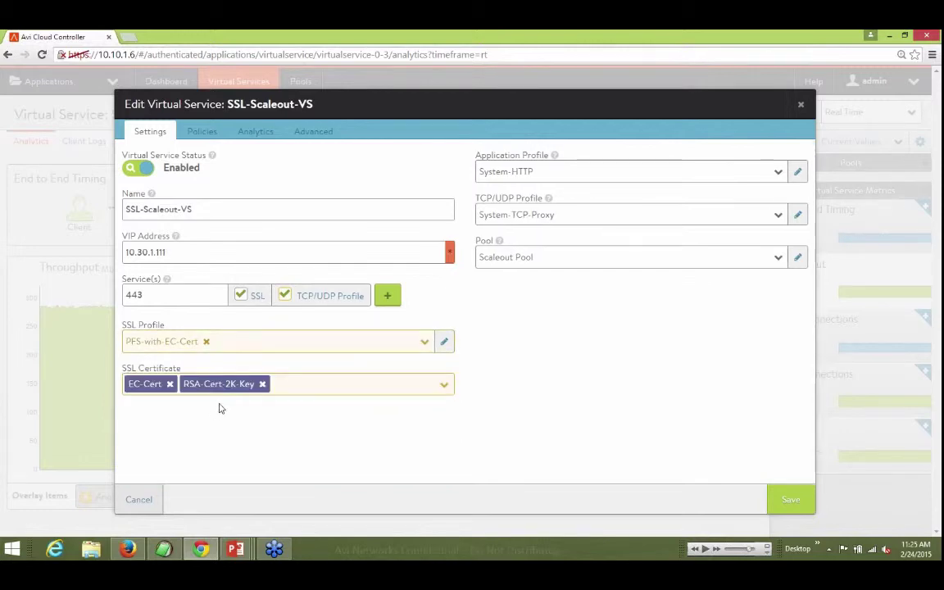
pyautogui.click(788, 501)
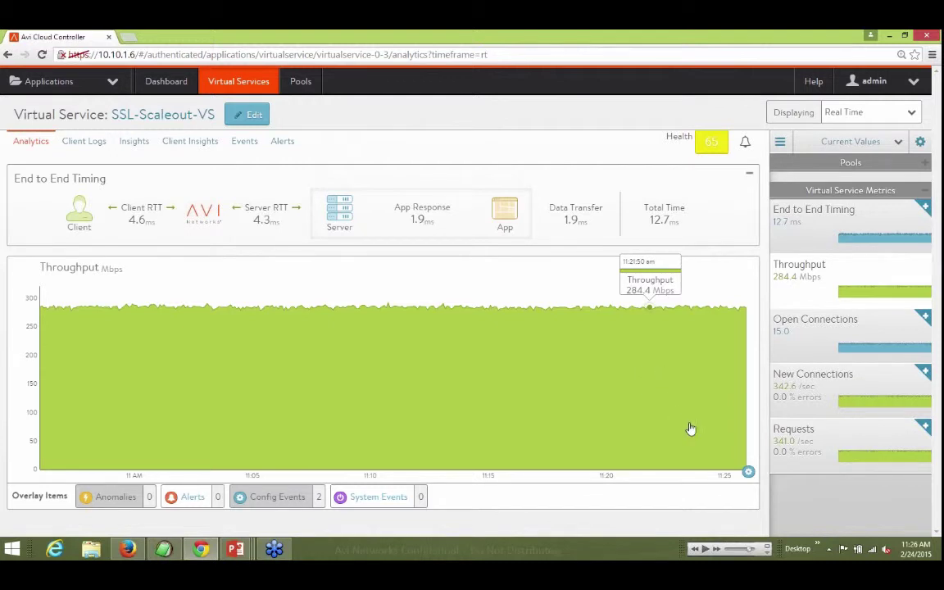
# Show the configuration events marked on the throughput chart and expand the vs-Scaleout-VS-rqp update to examine its previous and new configurations
pyautogui.click(747, 474)
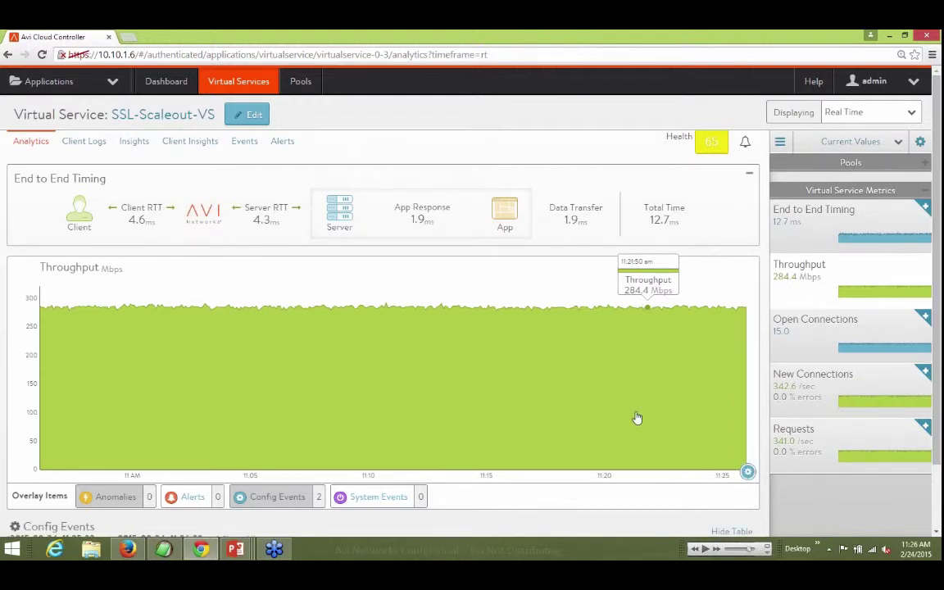
pyautogui.scroll(-2, 637, 418)
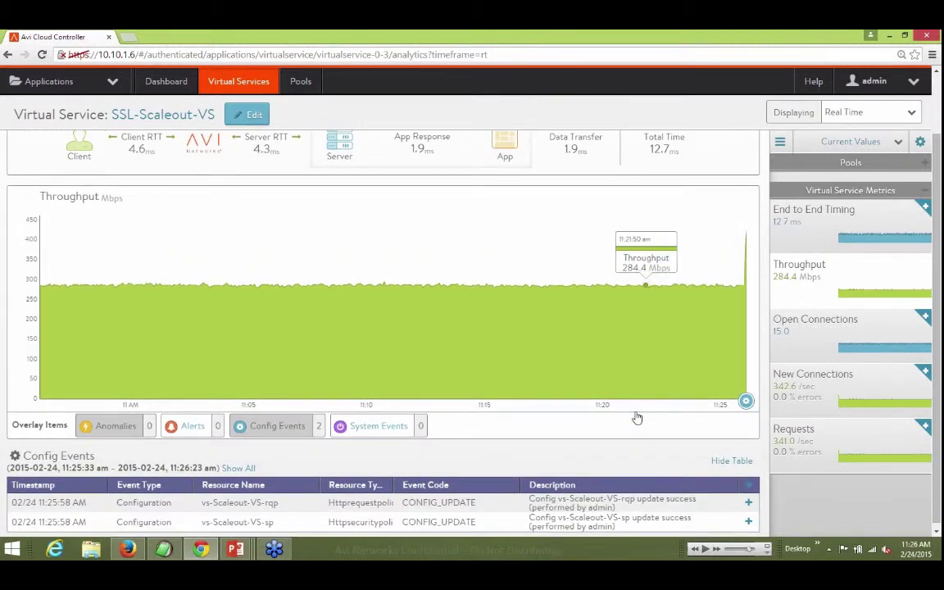
pyautogui.scroll(1, 637, 418)
pyautogui.scroll(1, 638, 418)
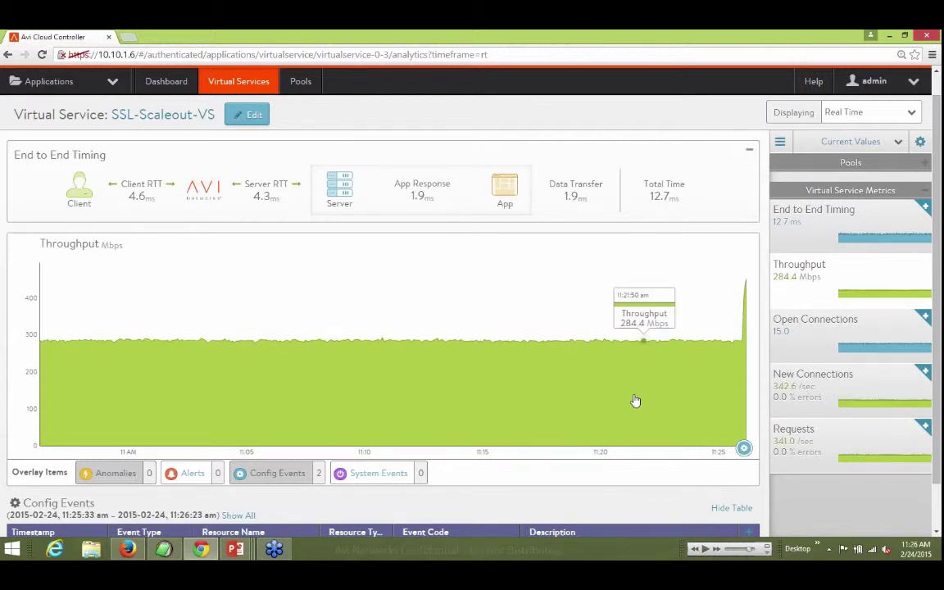
pyautogui.scroll(-2, 635, 401)
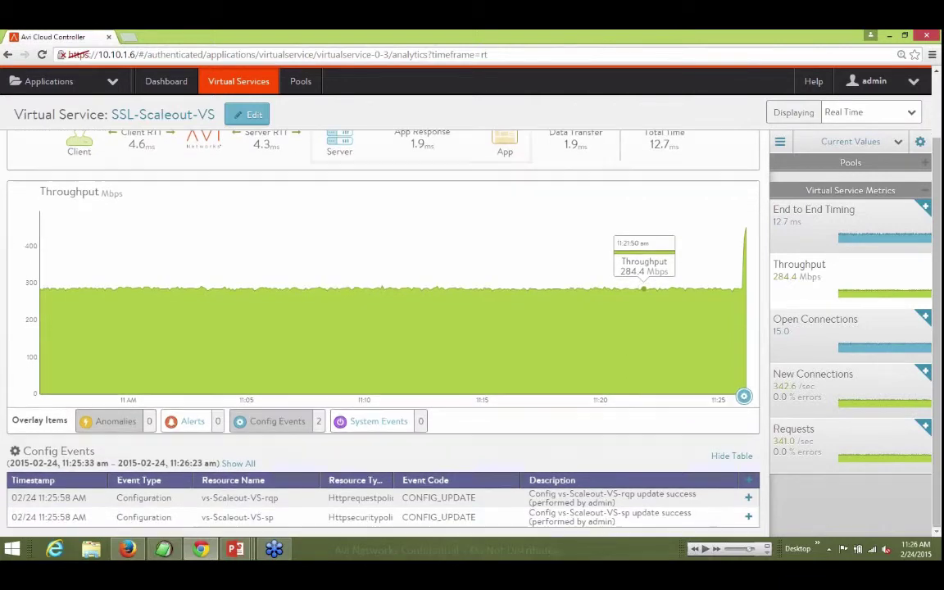
pyautogui.click(748, 499)
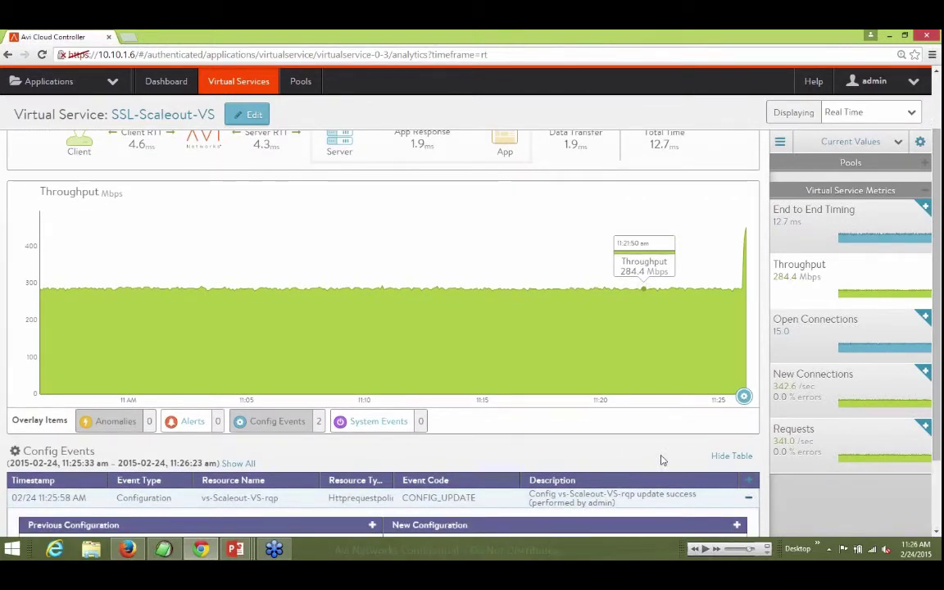
pyautogui.scroll(-2, 662, 461)
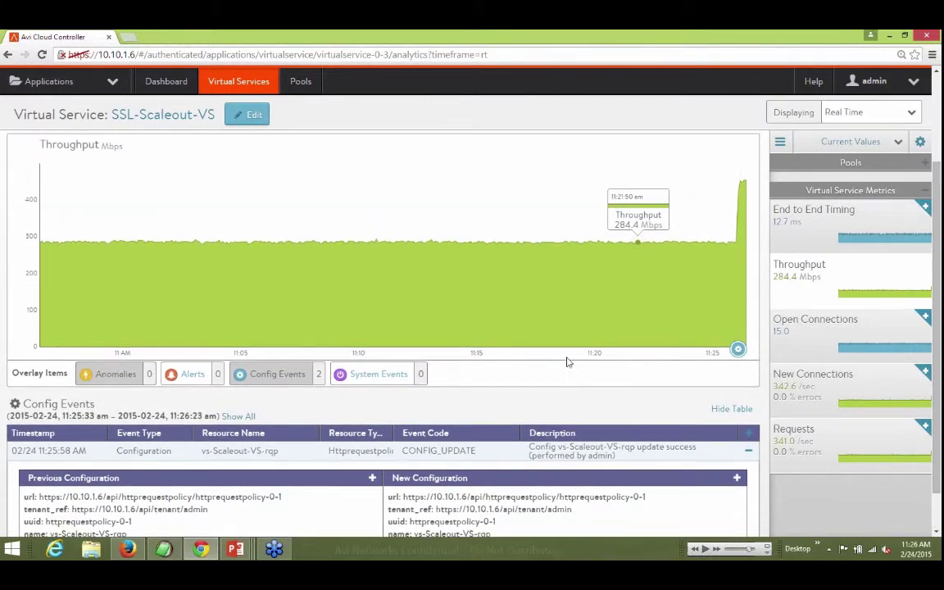
# Start a scale-out of the SSL-Scaleout-VS virtual service
pyautogui.scroll(5, 564, 331)
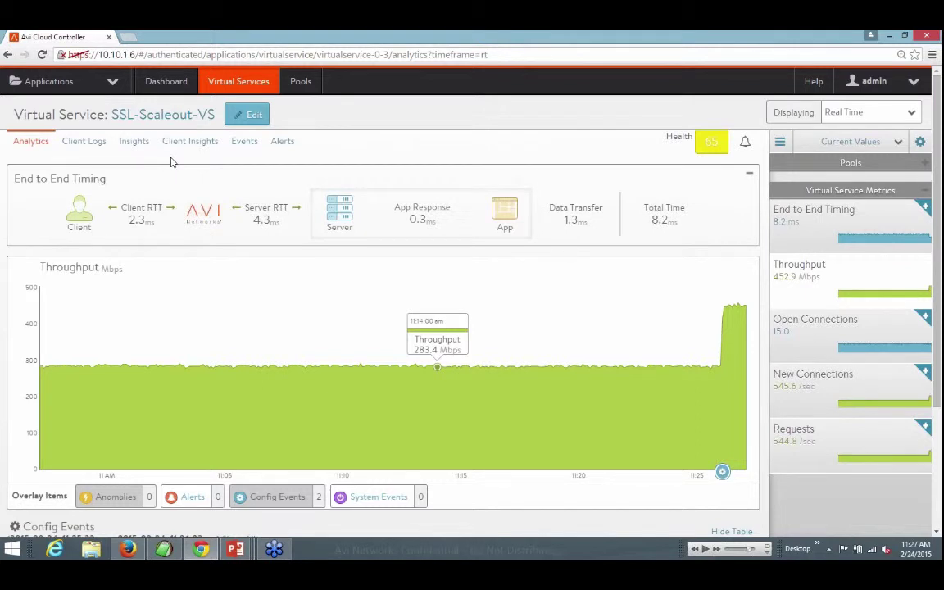
pyautogui.moveTo(147, 115)
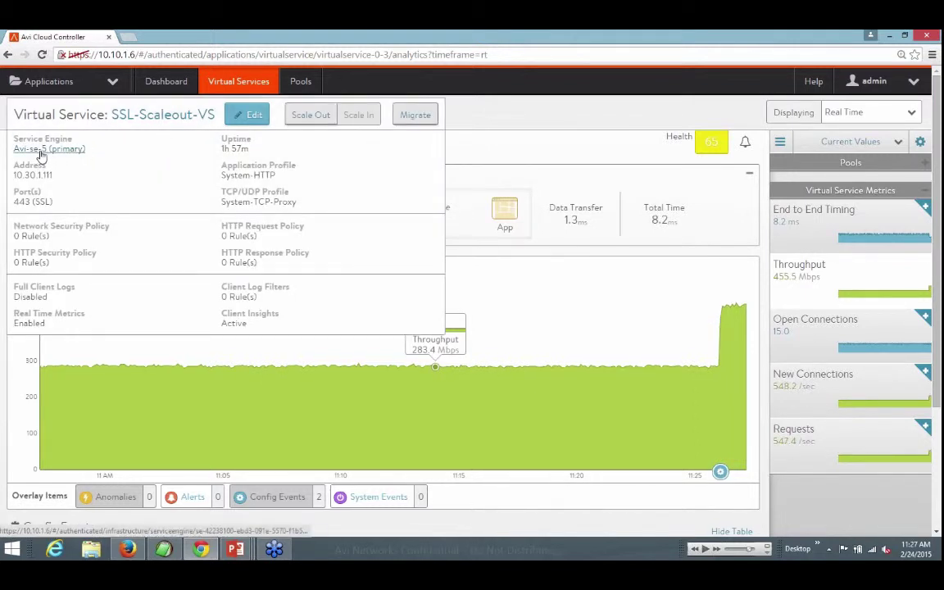
pyautogui.click(312, 115)
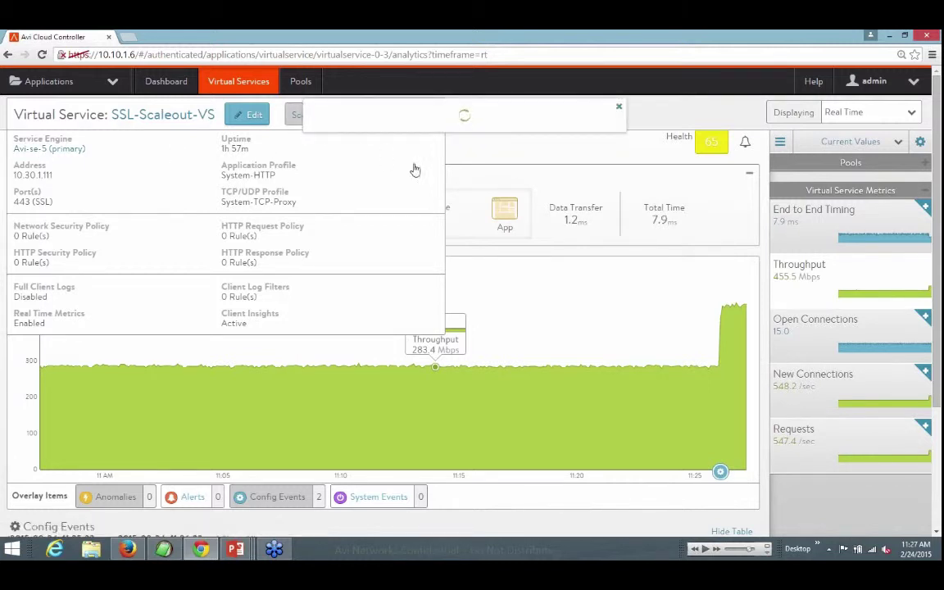